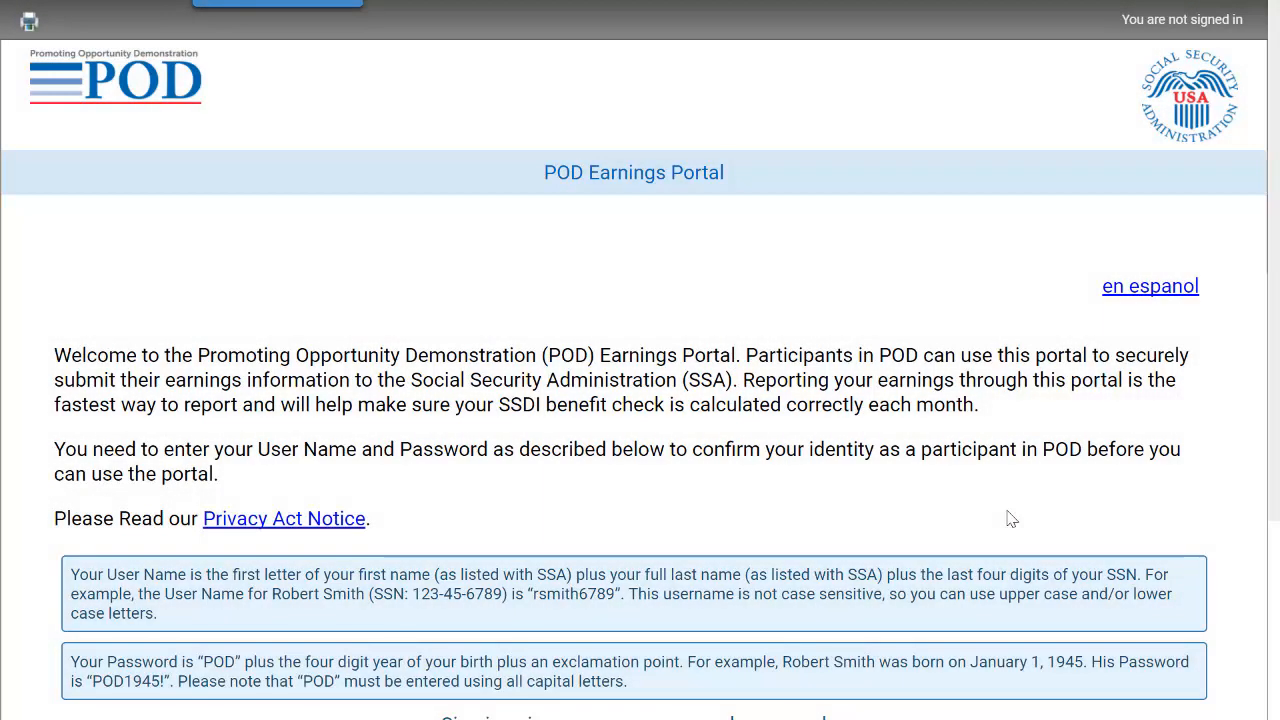
- Scroll down to the sign-in form and enter the participant's user name
scroll(1011, 518, down, 1)
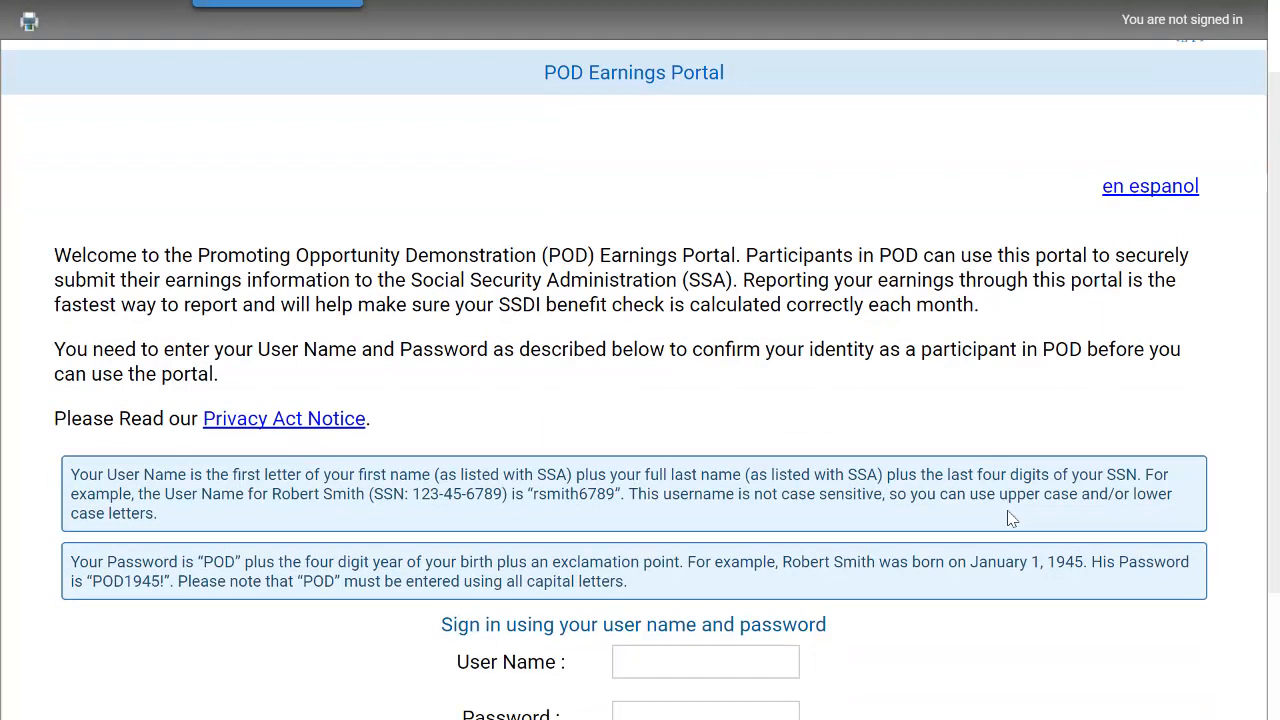
scroll(1011, 518, down, 1)
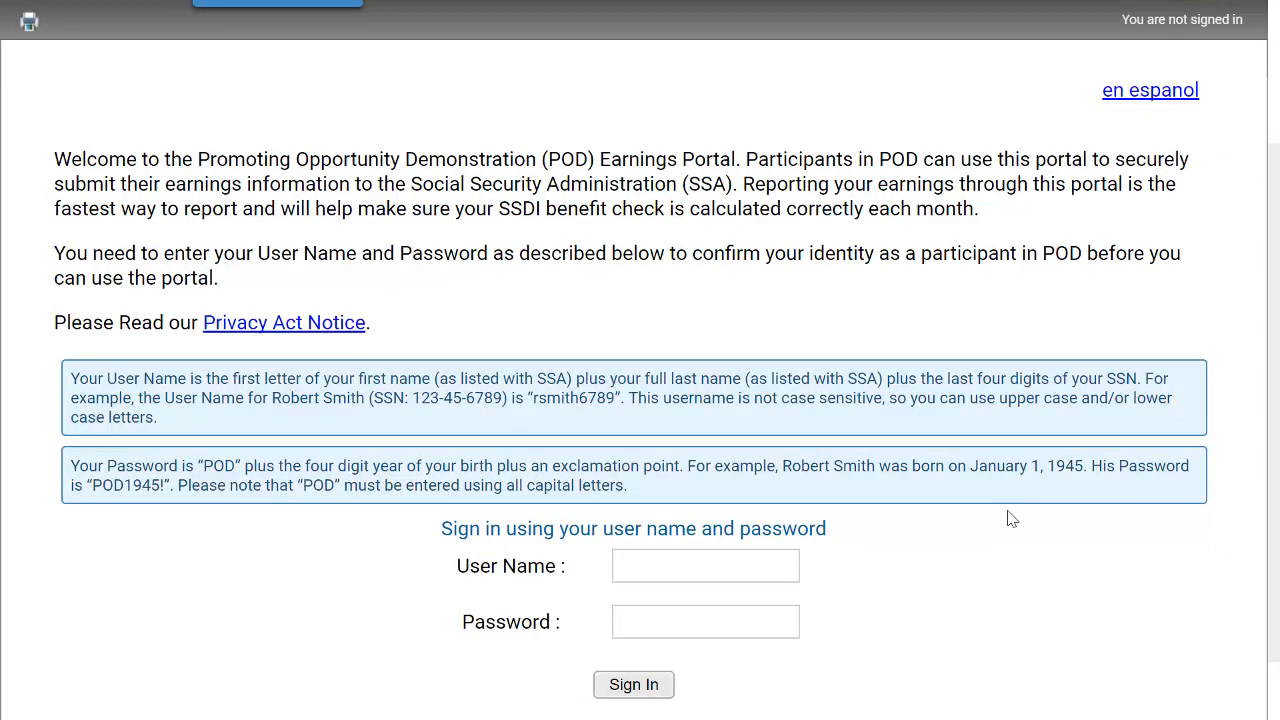
click(720, 568)
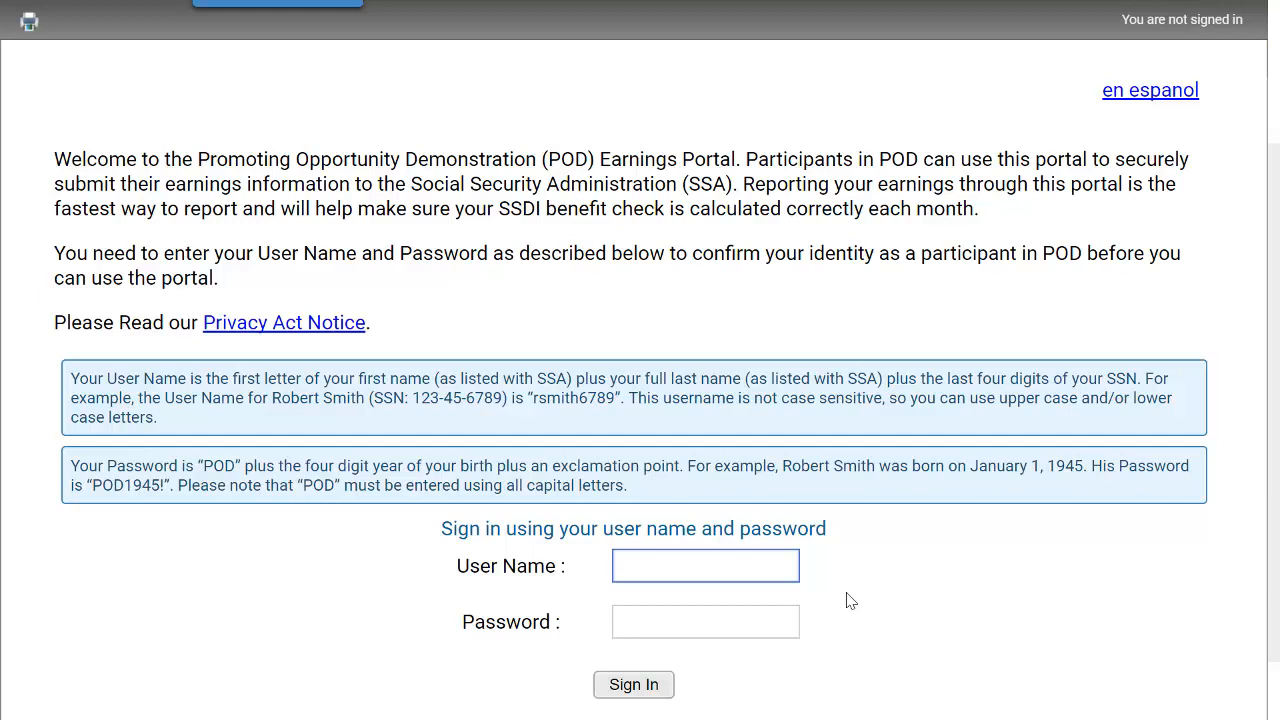
key(Tab)
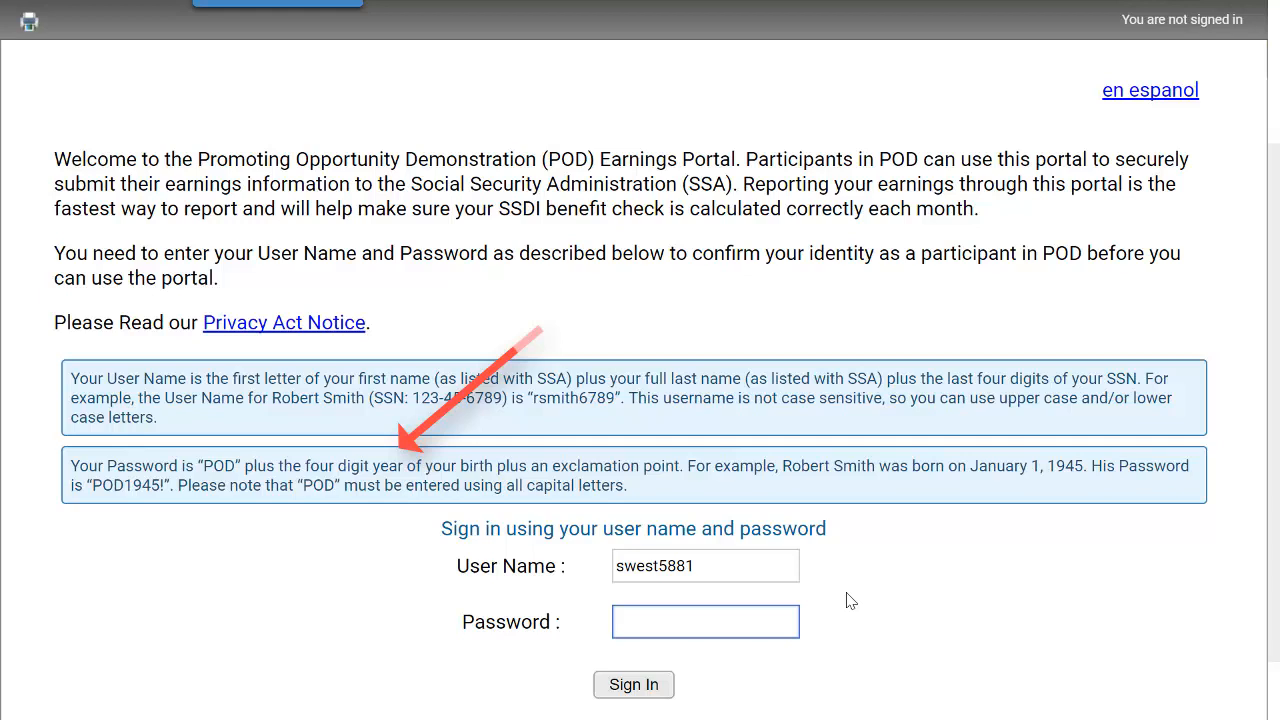
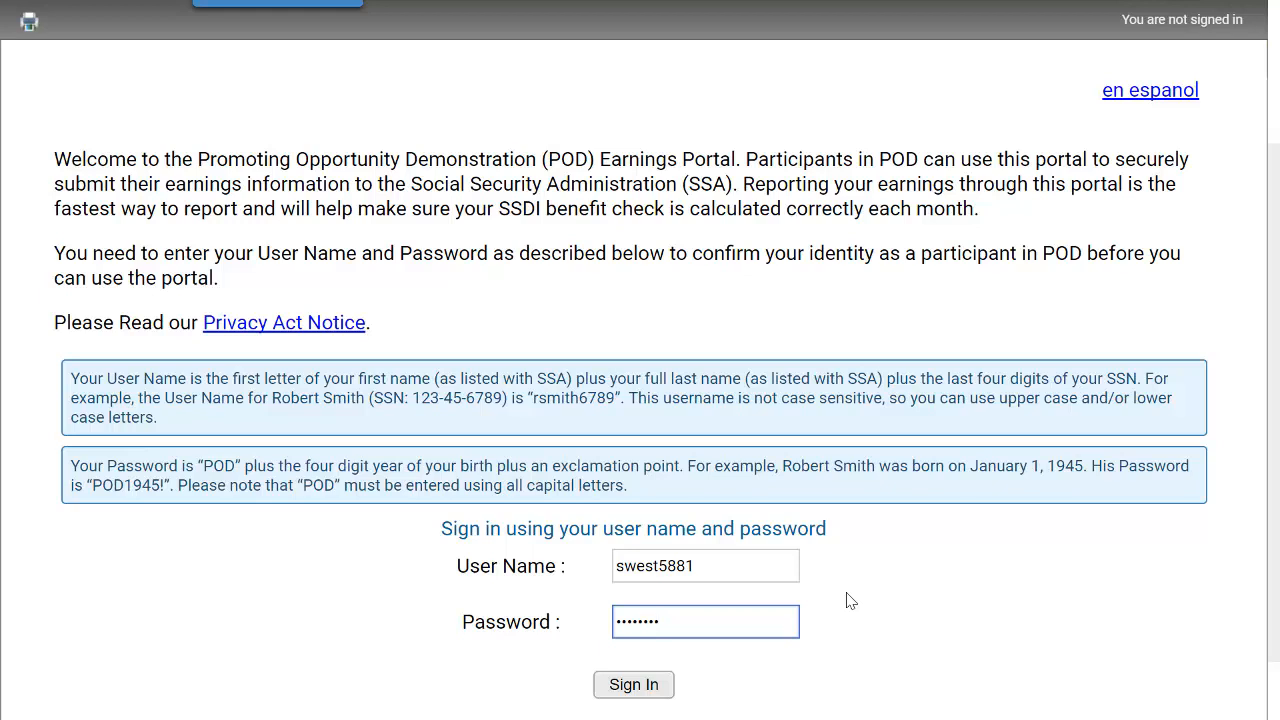
- Enter the account password and sign in to the portal
click(659, 686)
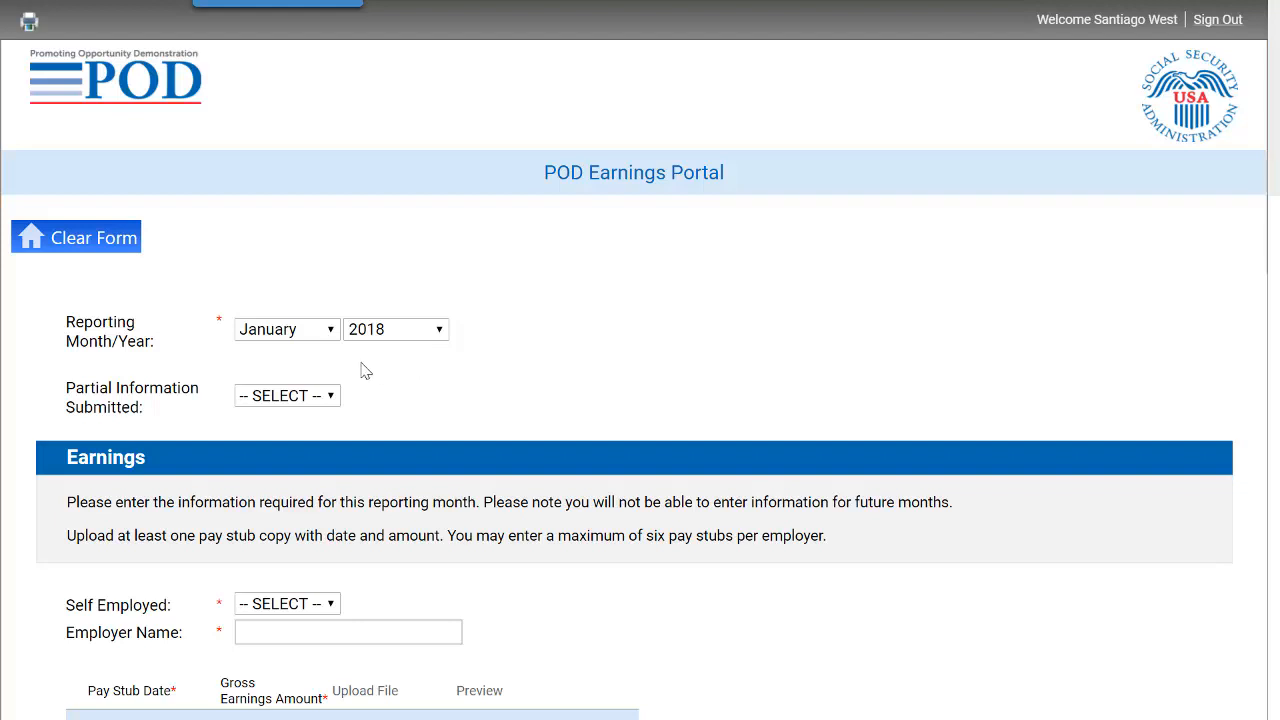
- Set Partial Information Submitted to No and Self Employed to No
click(300, 398)
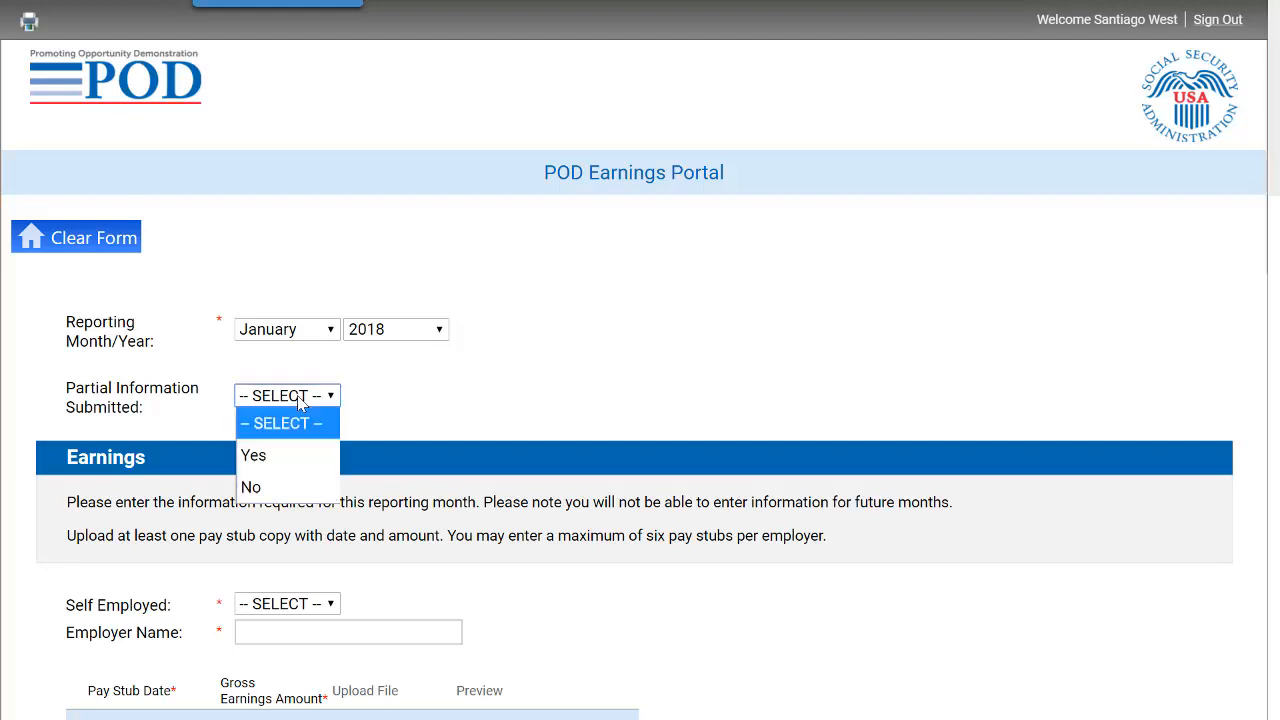
click(306, 486)
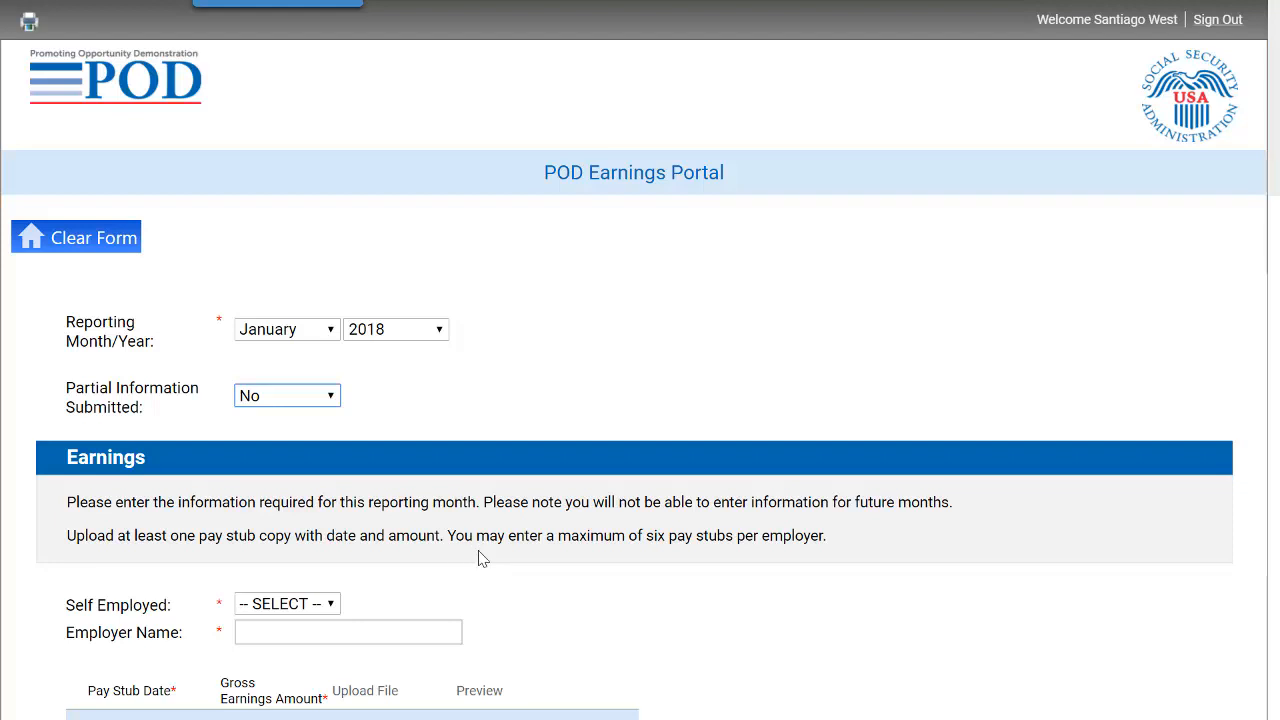
scroll(480, 558, down, 1)
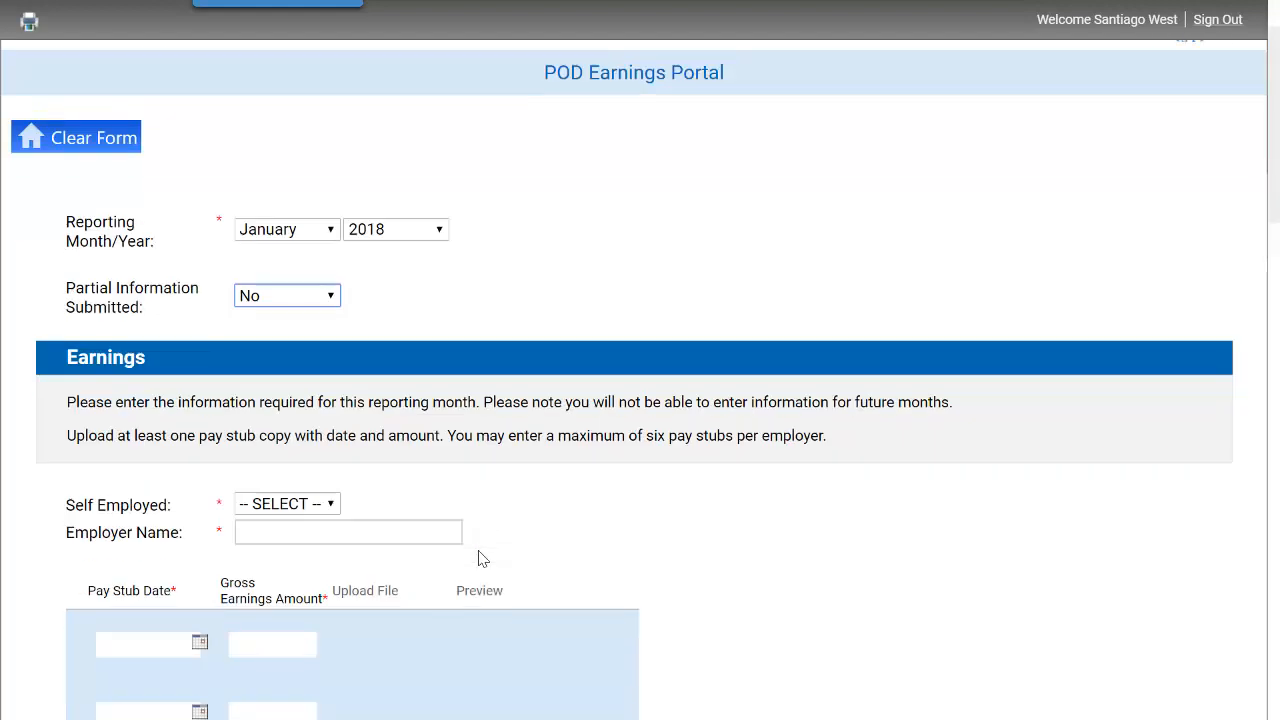
scroll(480, 558, down, 1)
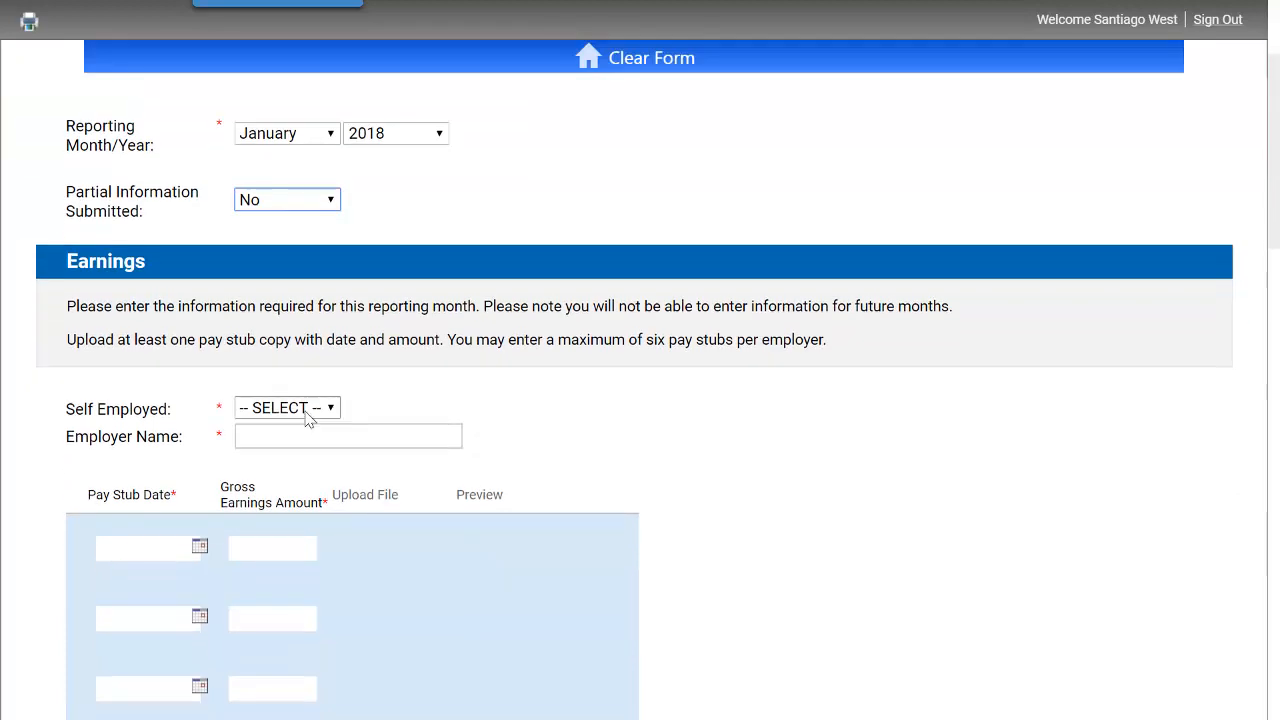
click(308, 418)
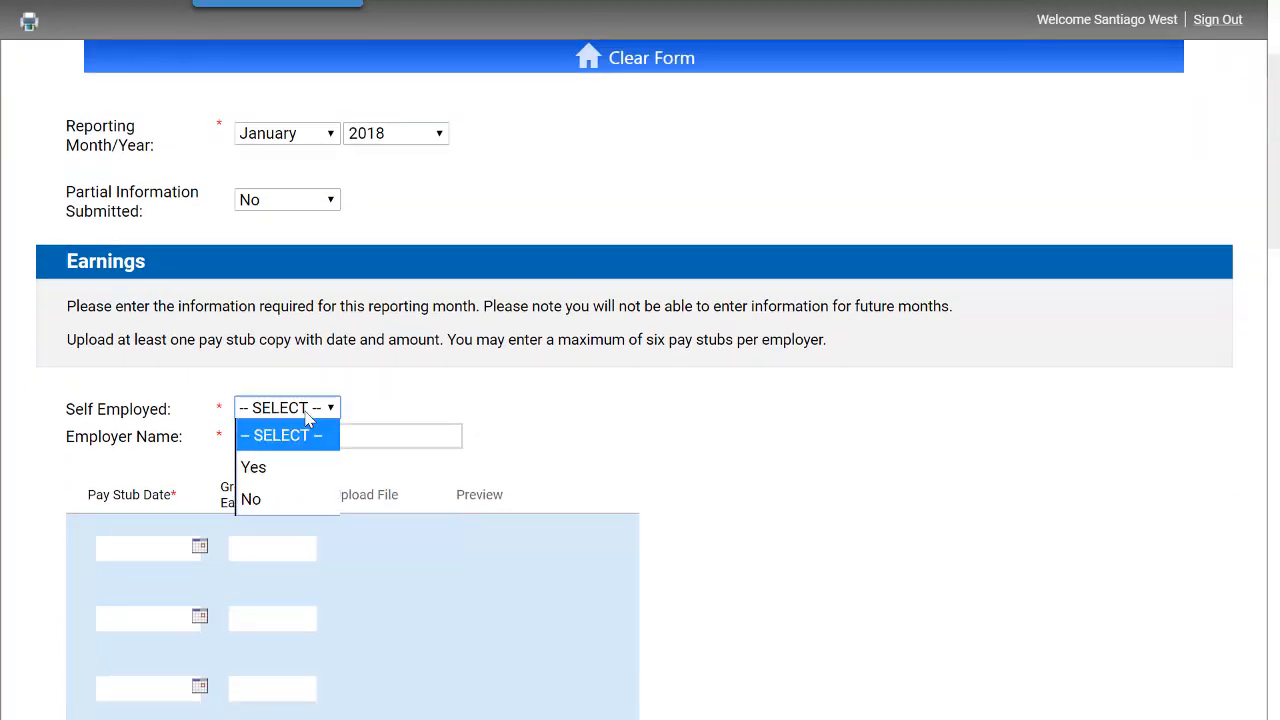
click(317, 499)
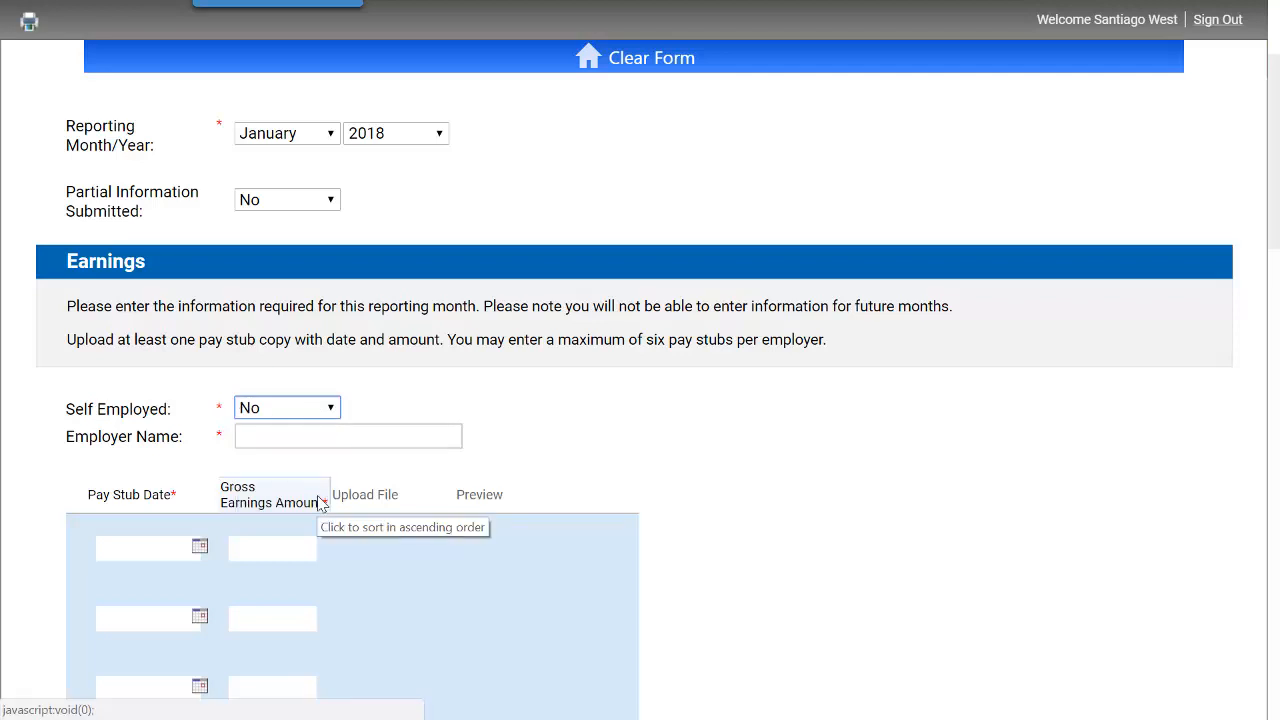
- Enter Dependable Cleaners as the employer name and set the first pay stub date to January 12, 2018
click(301, 437)
text(Depe)
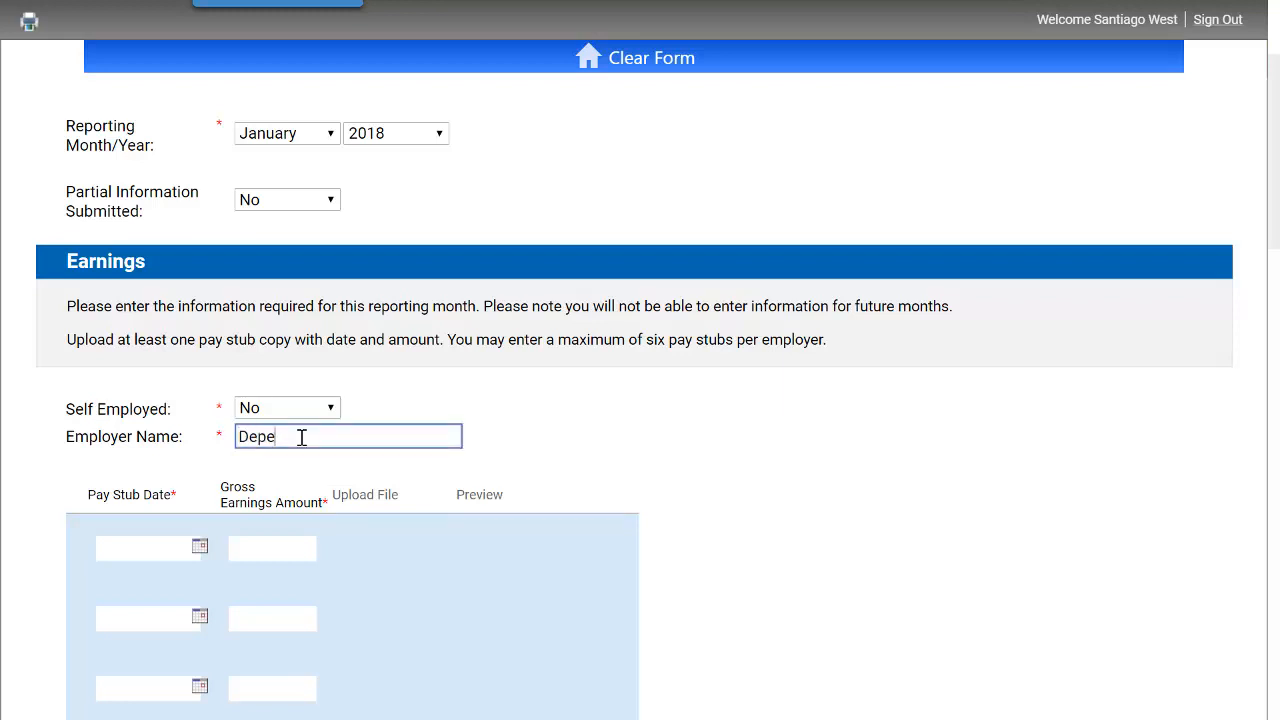
text(ndable Cleaners)
click(200, 549)
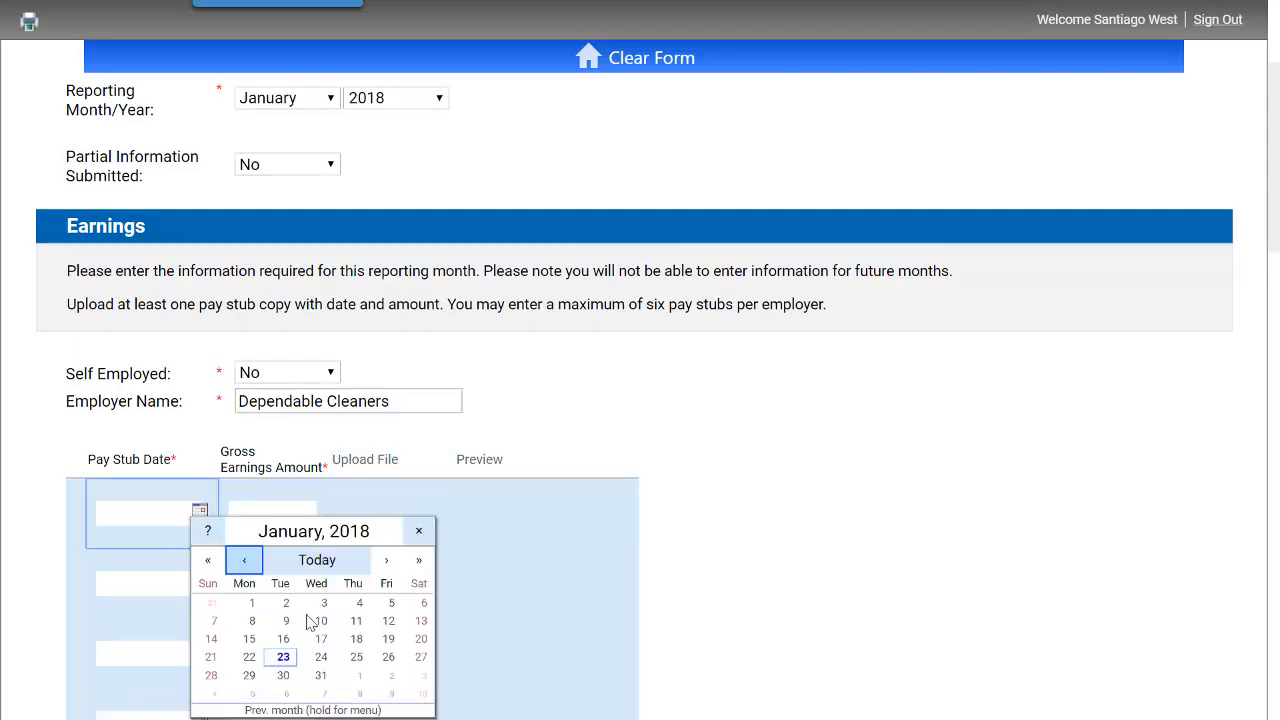
click(391, 622)
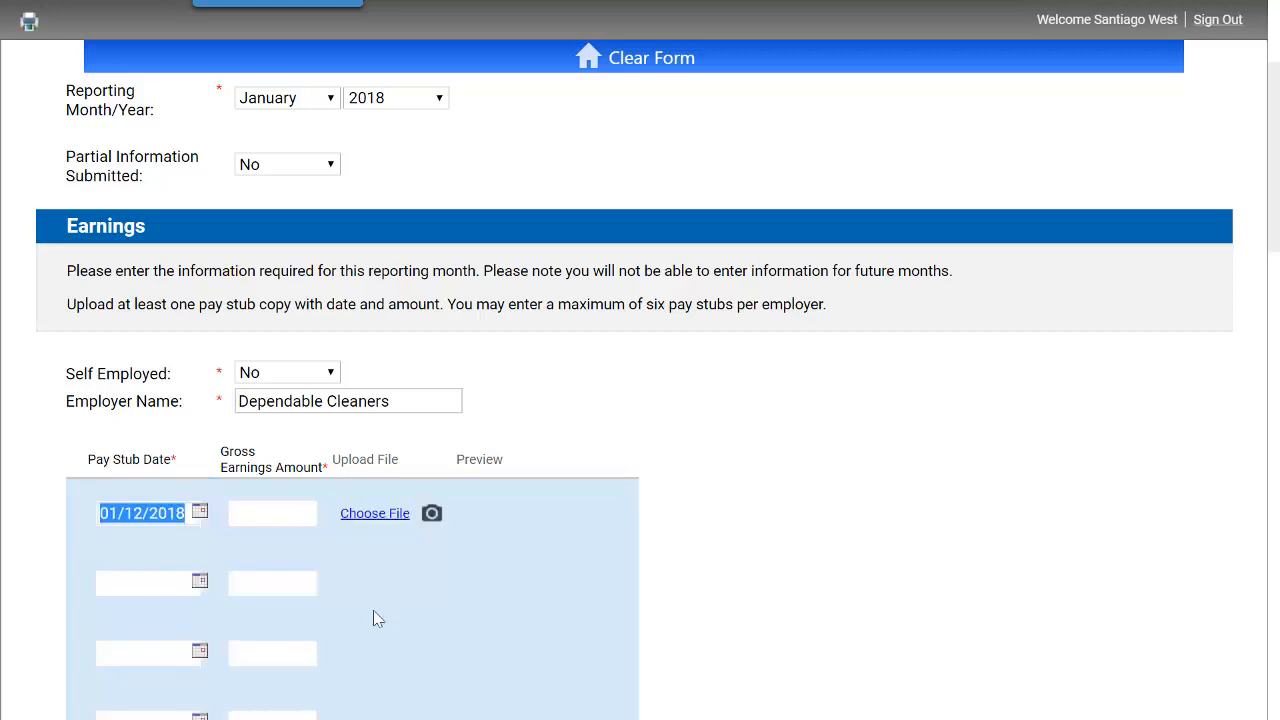
- Enter a gross earnings amount of 397.08 for the first pay stub and upload the file Pay Stub Jan 12
click(282, 516)
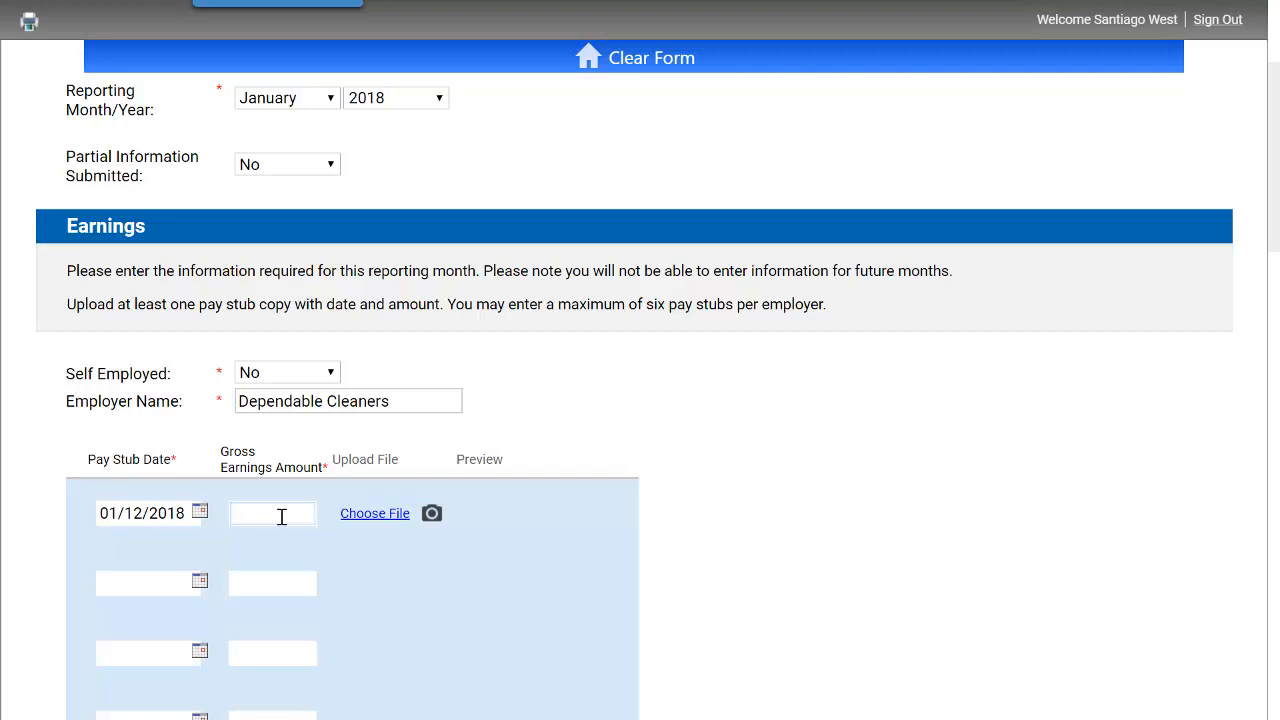
text(397.08)
click(376, 514)
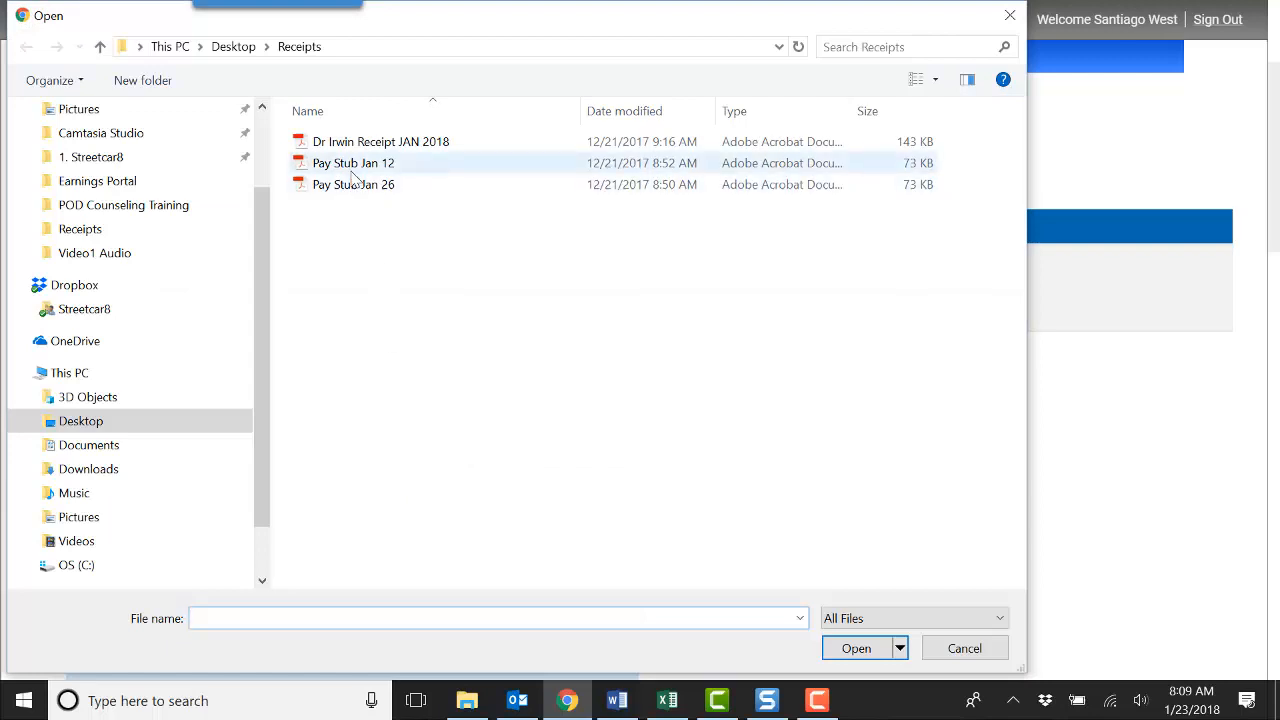
click(352, 167)
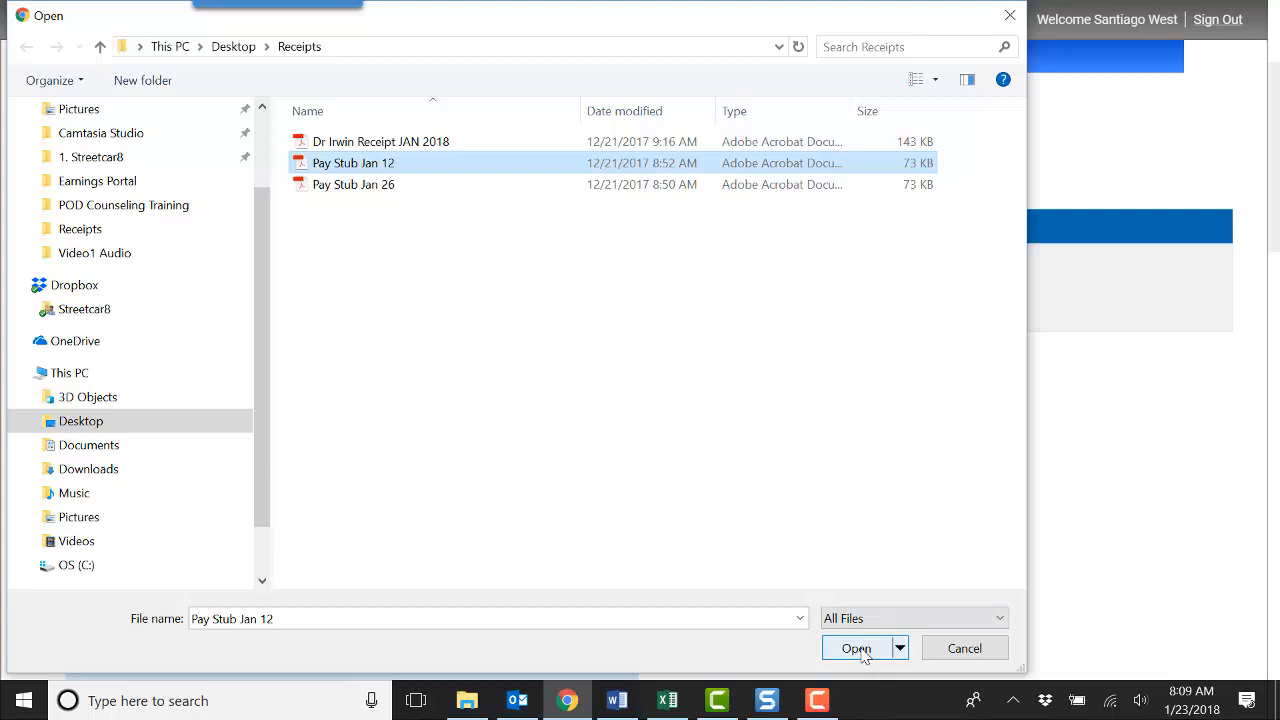
click(856, 648)
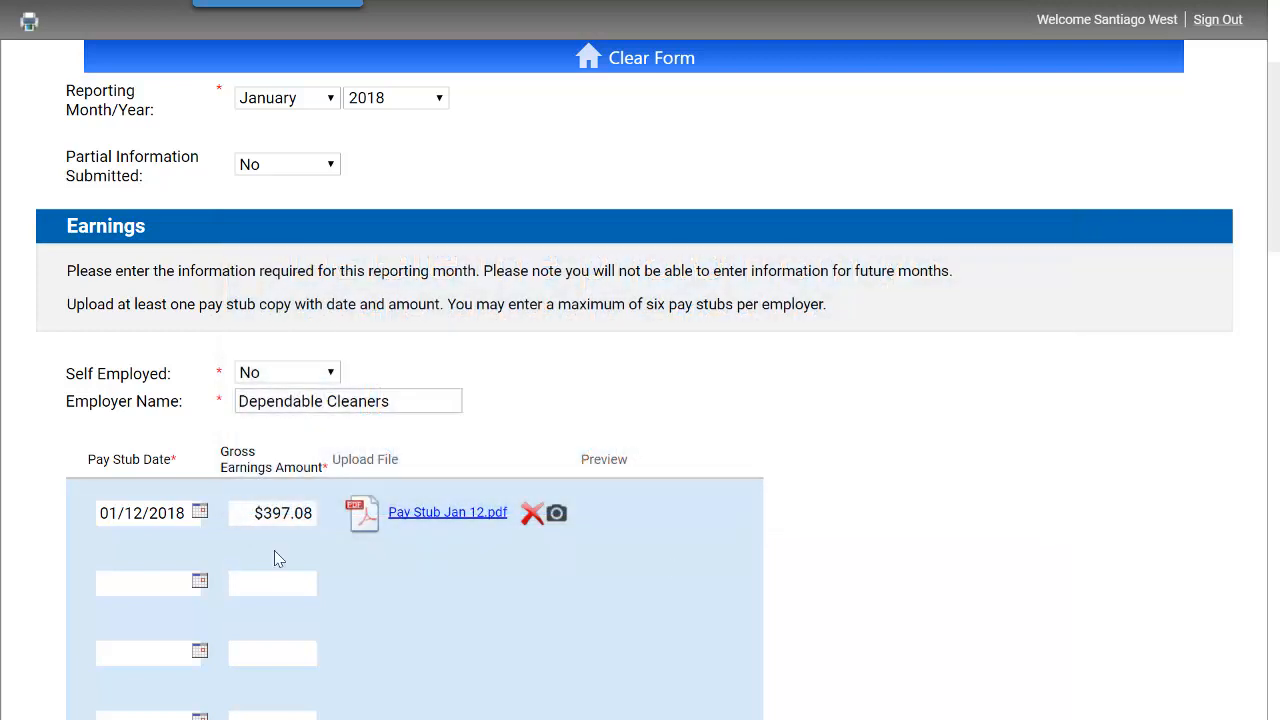
- Set the second pay stub date to January 26, 2018
click(200, 583)
scroll(200, 588, down, 1)
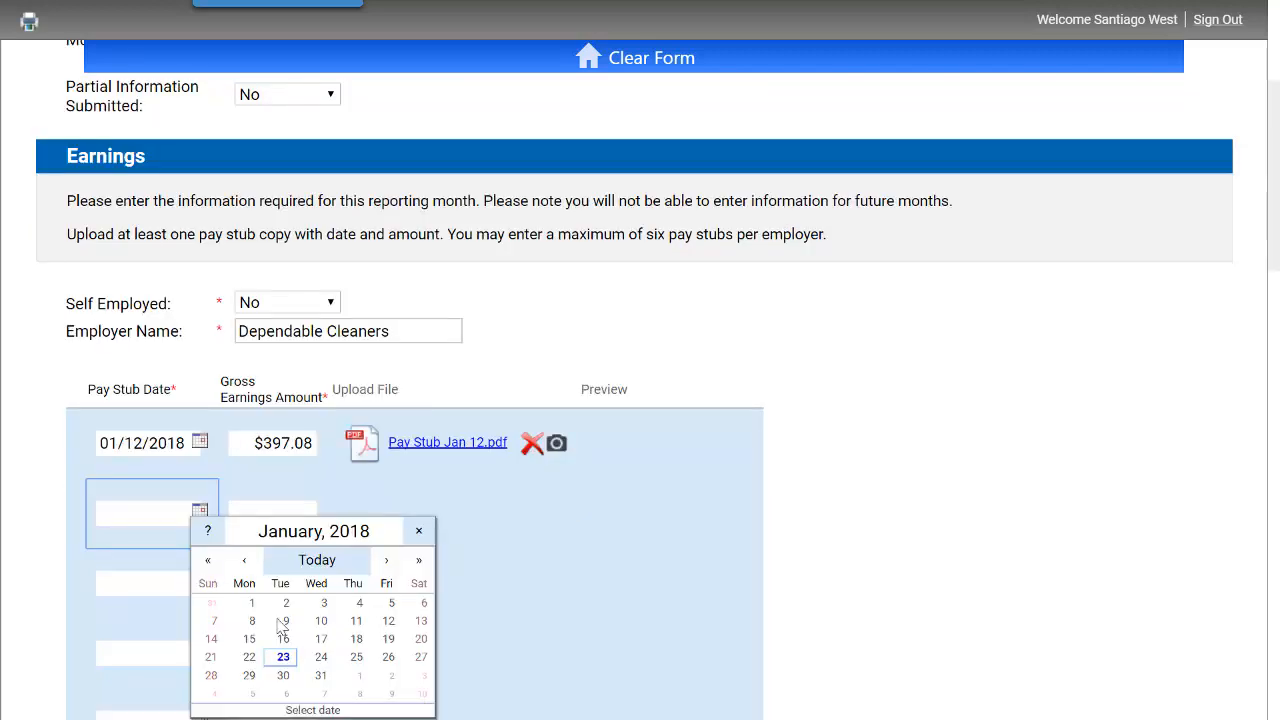
click(392, 657)
click(275, 510)
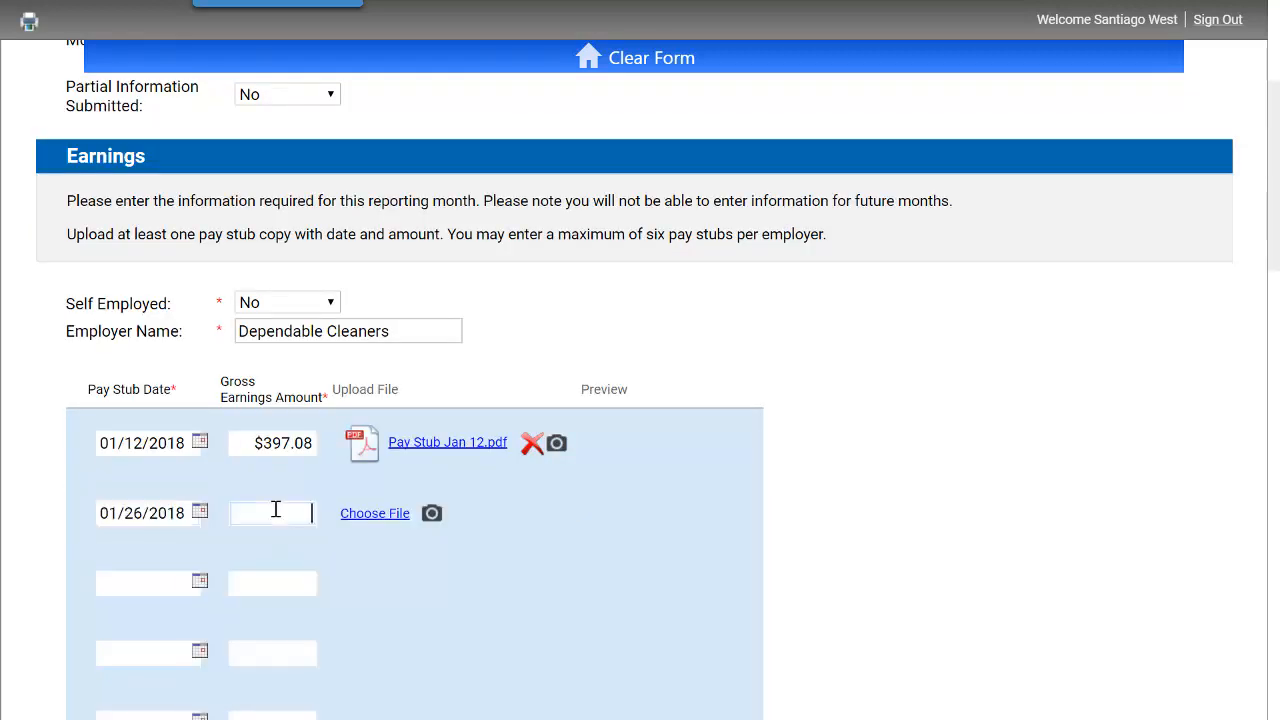
- Enter a gross earnings amount of 456.77 for the second pay stub and upload the file Pay Stub Jan 26
text(4567)
key(BackSpace)
text(.77)
click(374, 515)
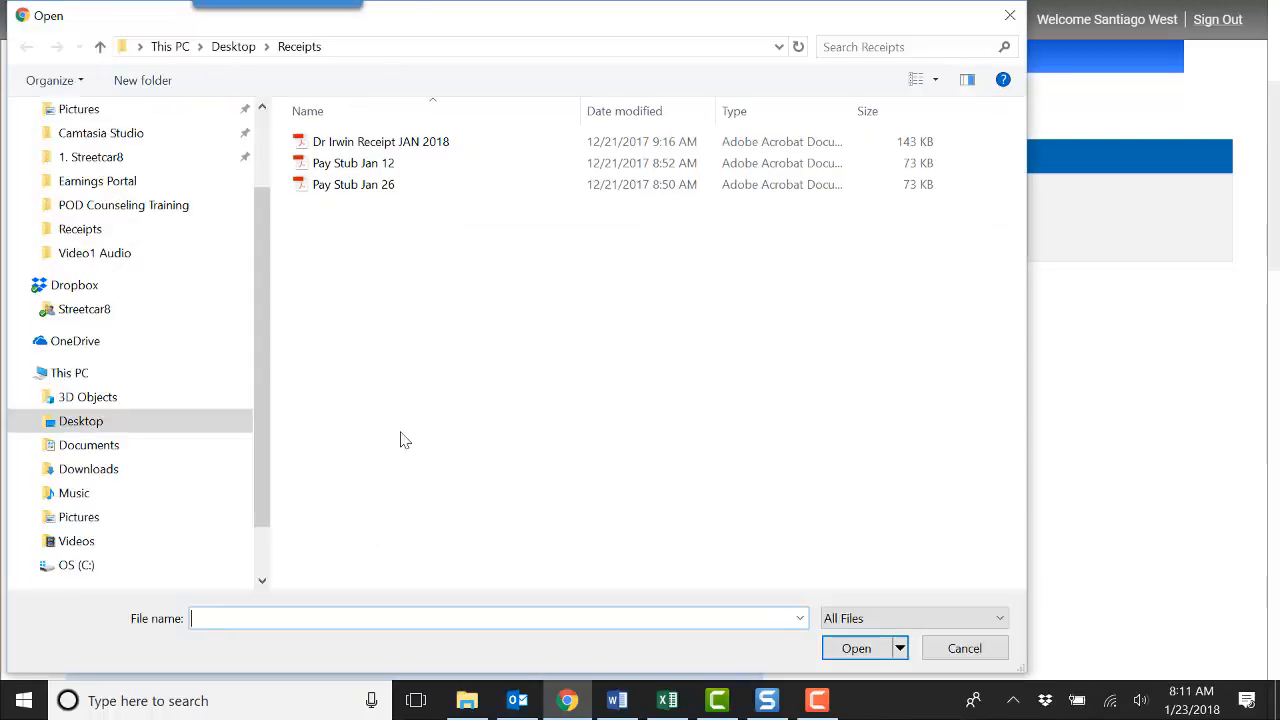
click(368, 187)
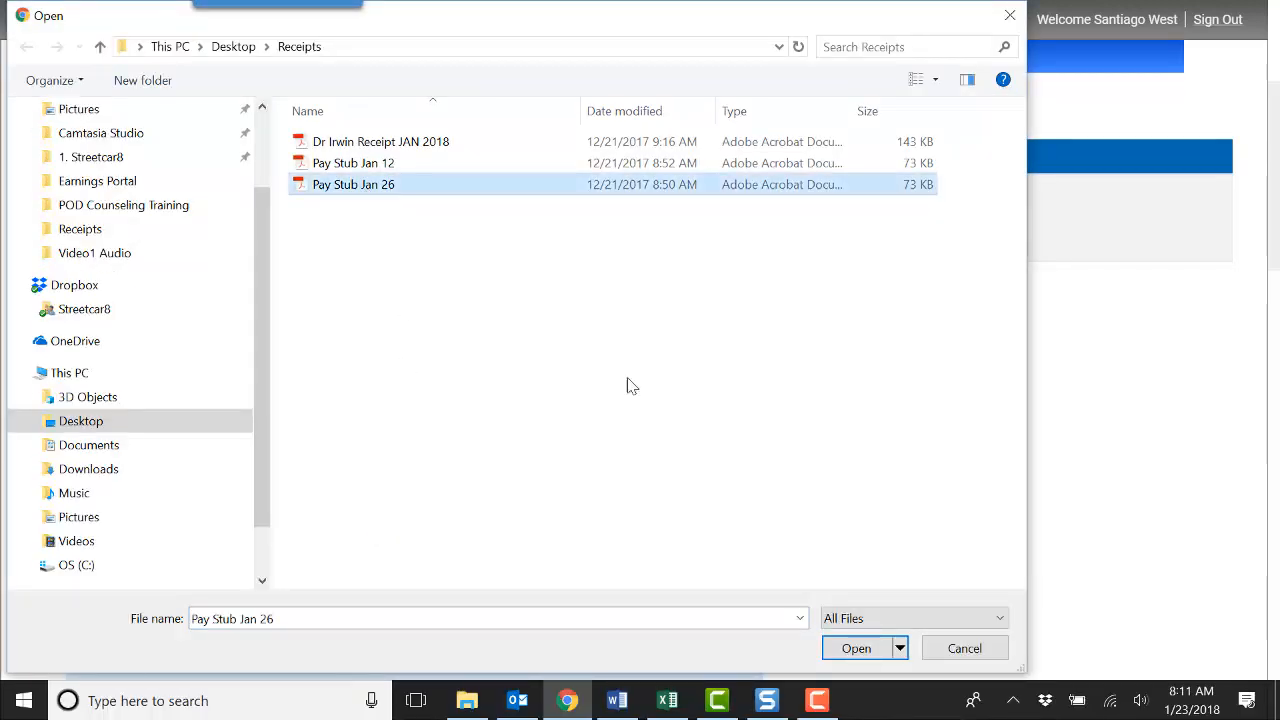
click(860, 650)
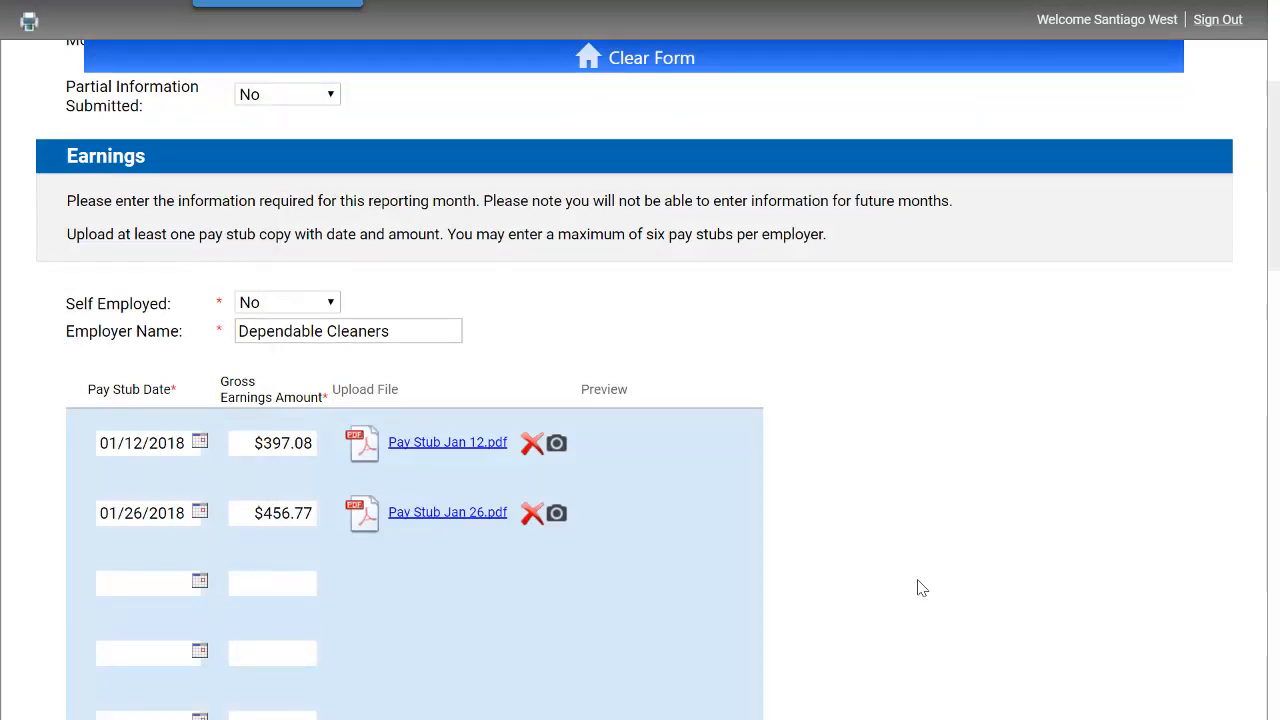
scroll(919, 590, down, 2)
scroll(922, 588, down, 1)
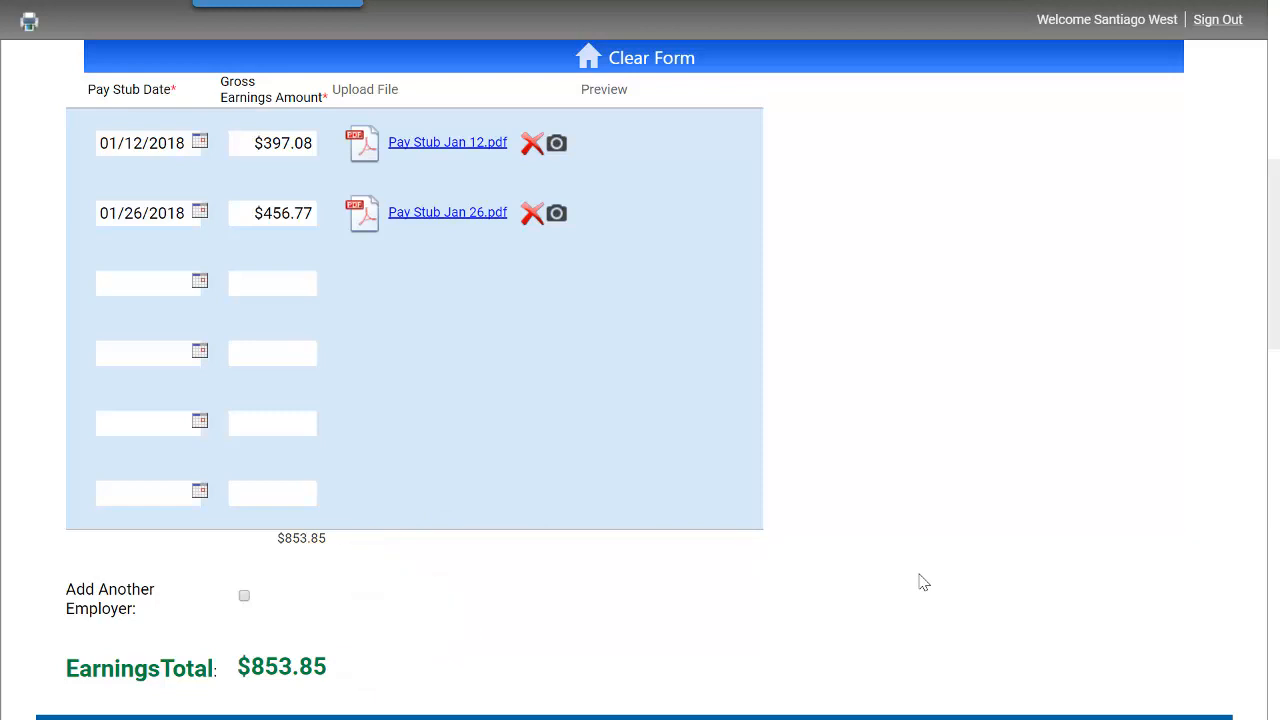
click(245, 598)
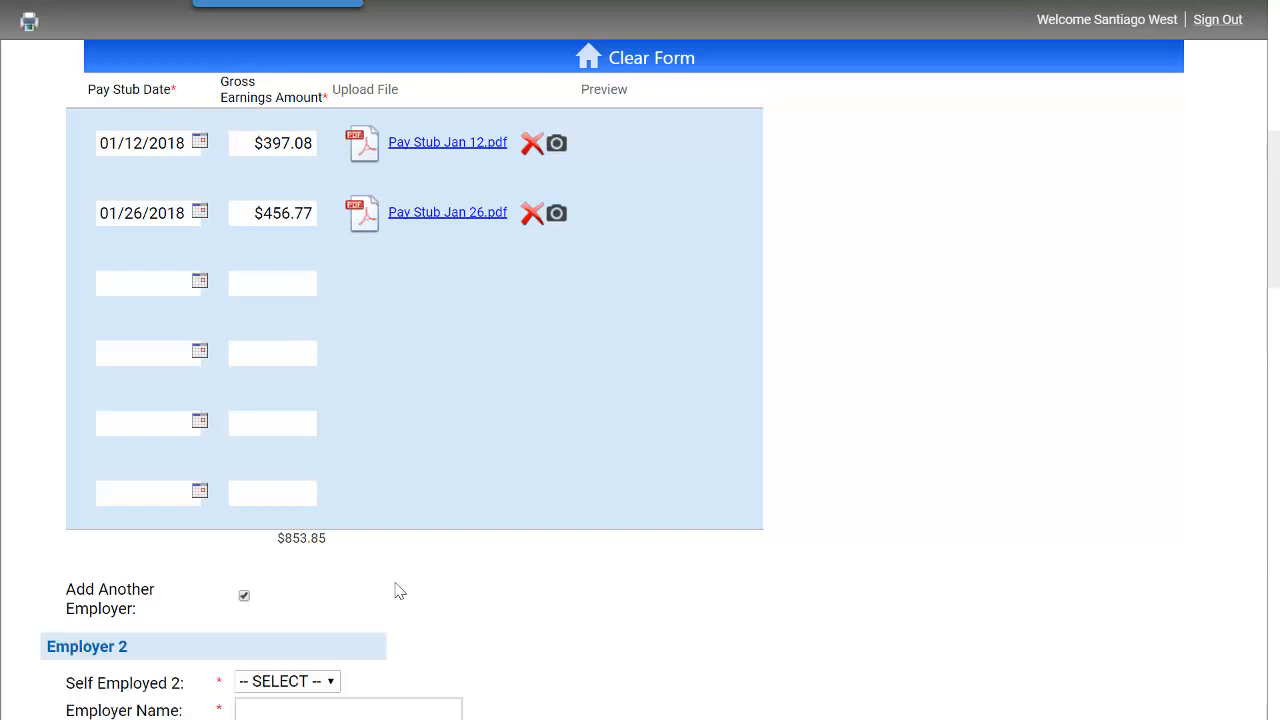
scroll(398, 590, down, 3)
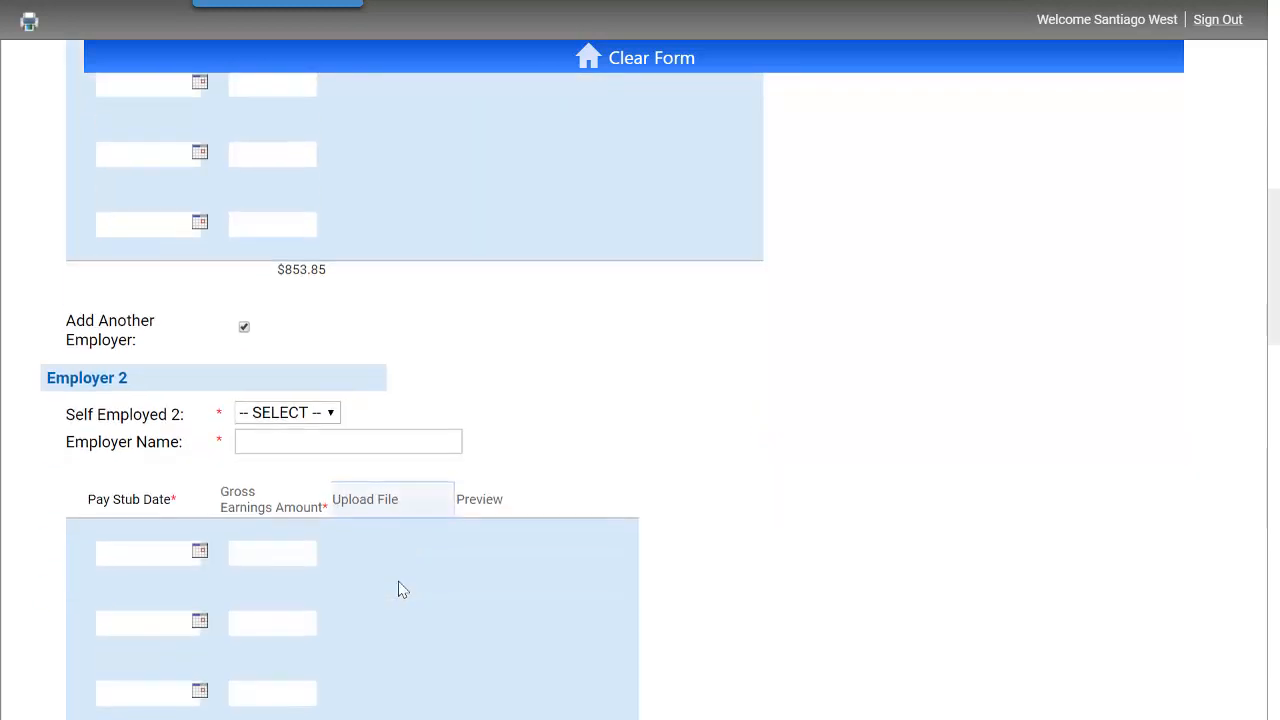
scroll(398, 590, down, 1)
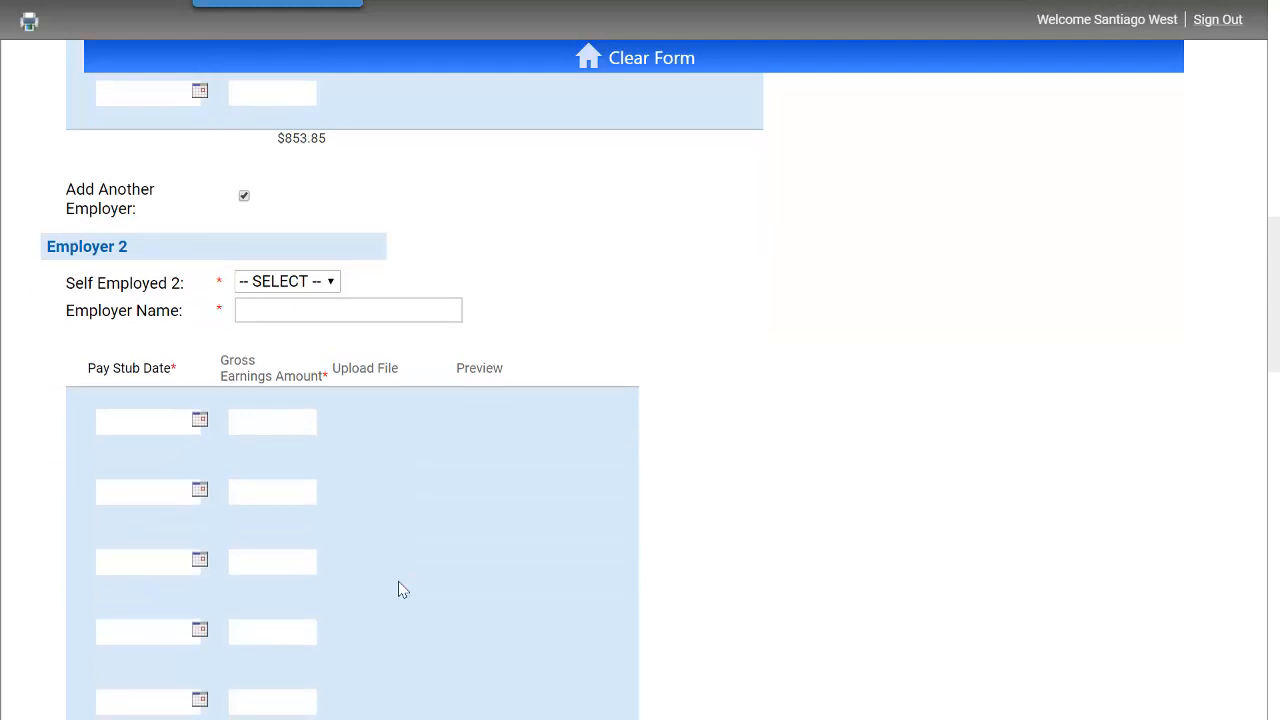
click(244, 197)
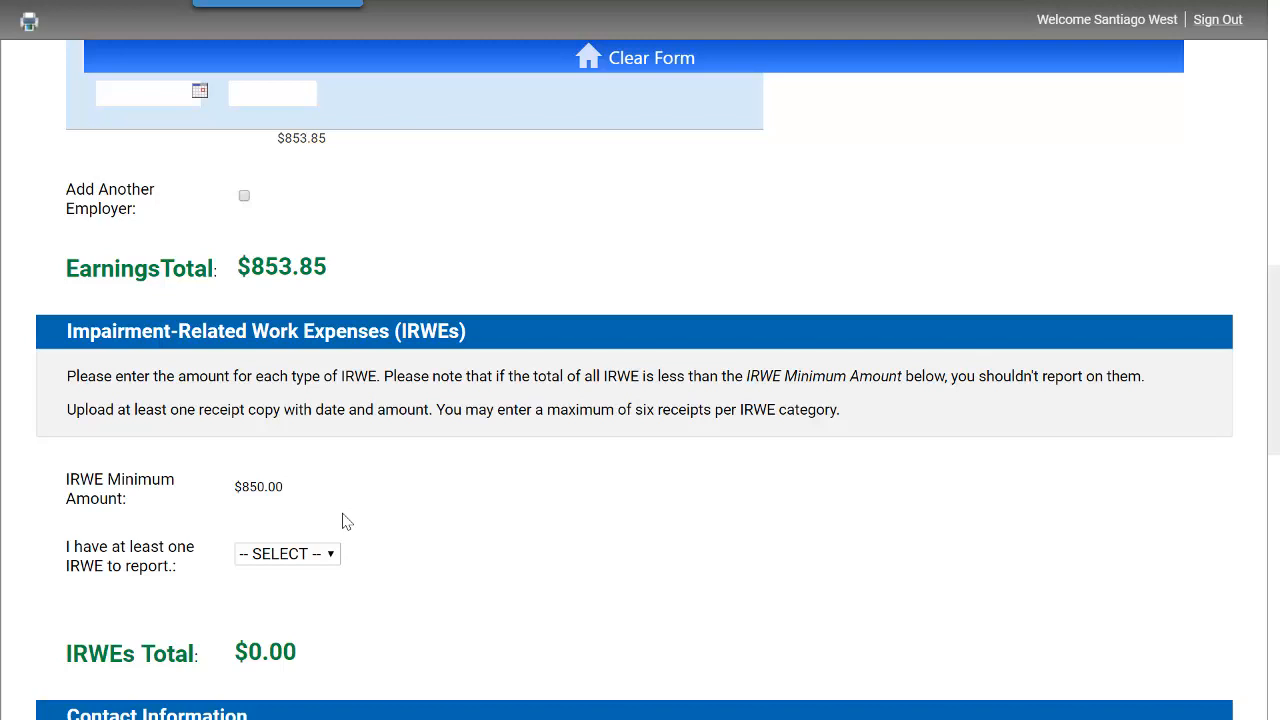
- Answer Yes to having at least one IRWE to report and choose the Medical Co-Pay category
click(316, 557)
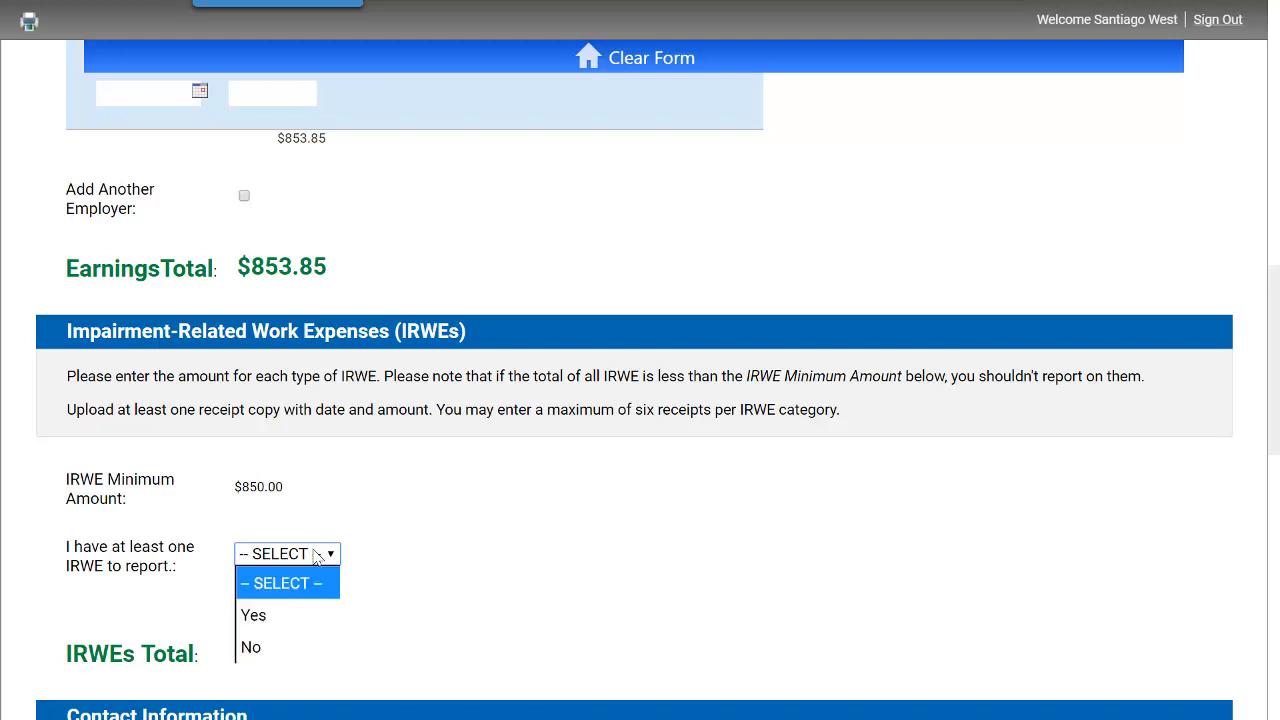
click(305, 617)
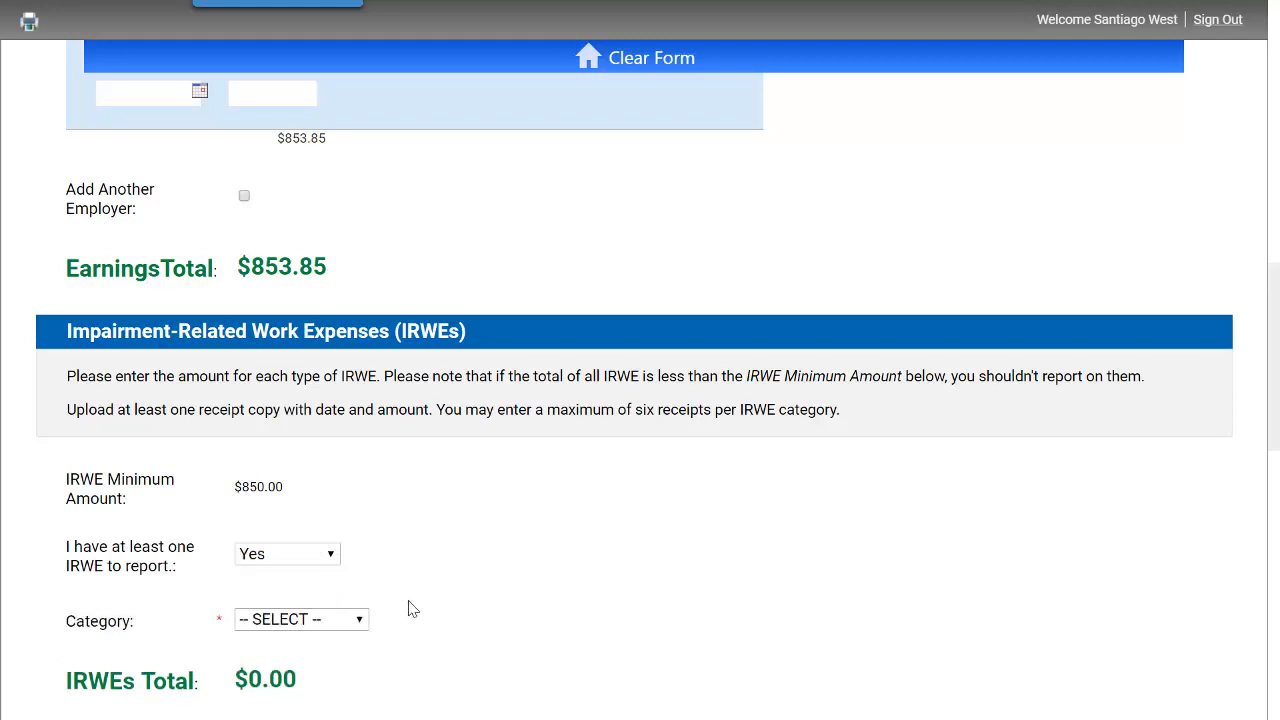
click(346, 622)
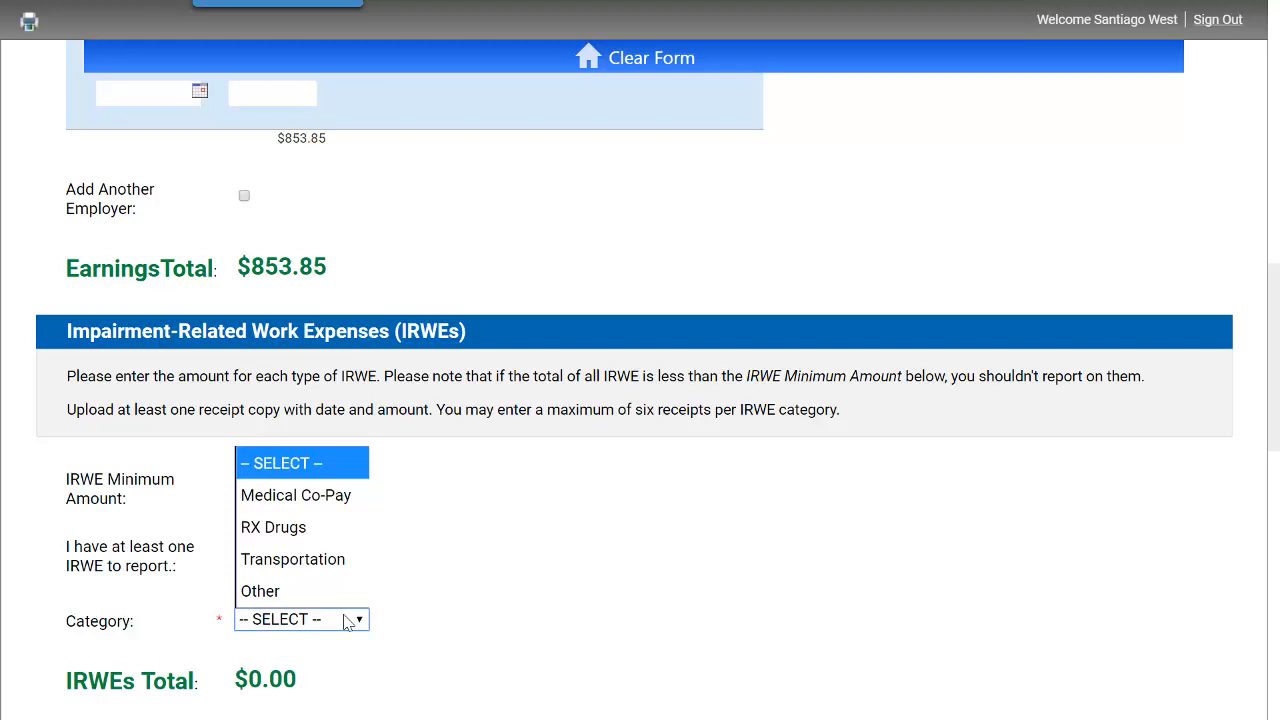
click(296, 496)
click(513, 573)
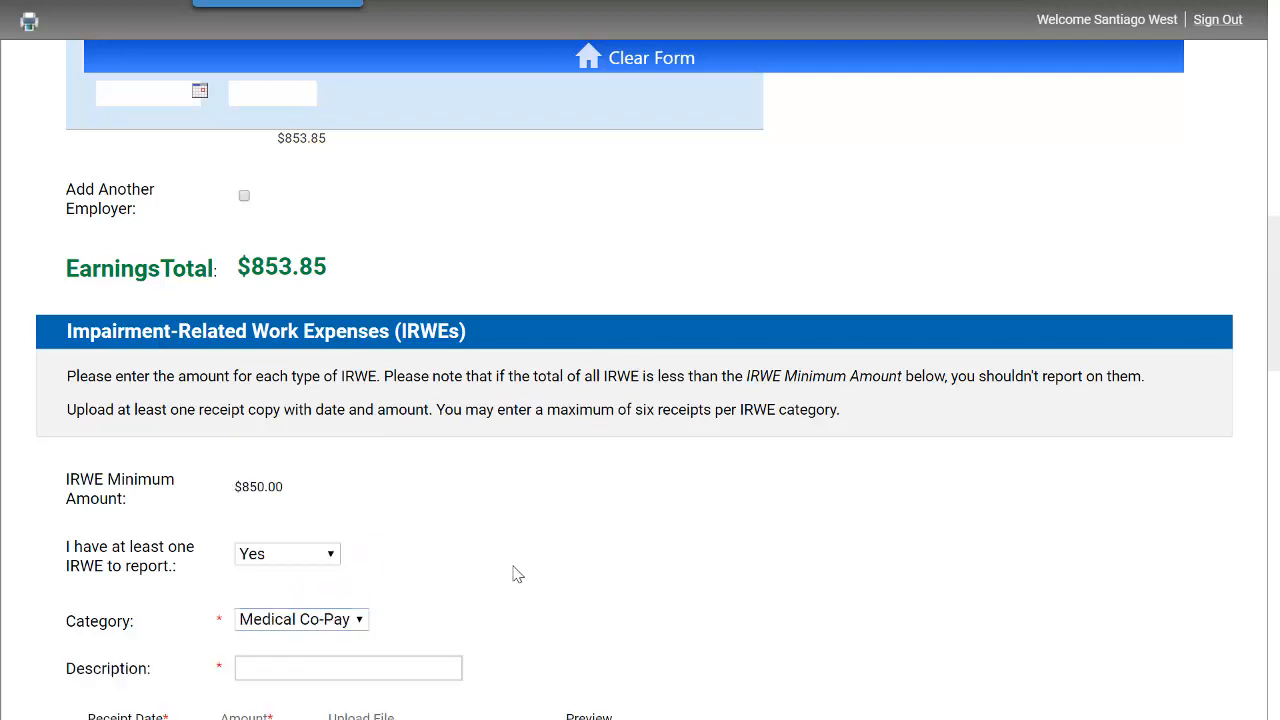
- Enter the IRWE description "Treatment for PTSD - Dr Irwin"
scroll(515, 572, down, 1)
scroll(557, 571, down, 1)
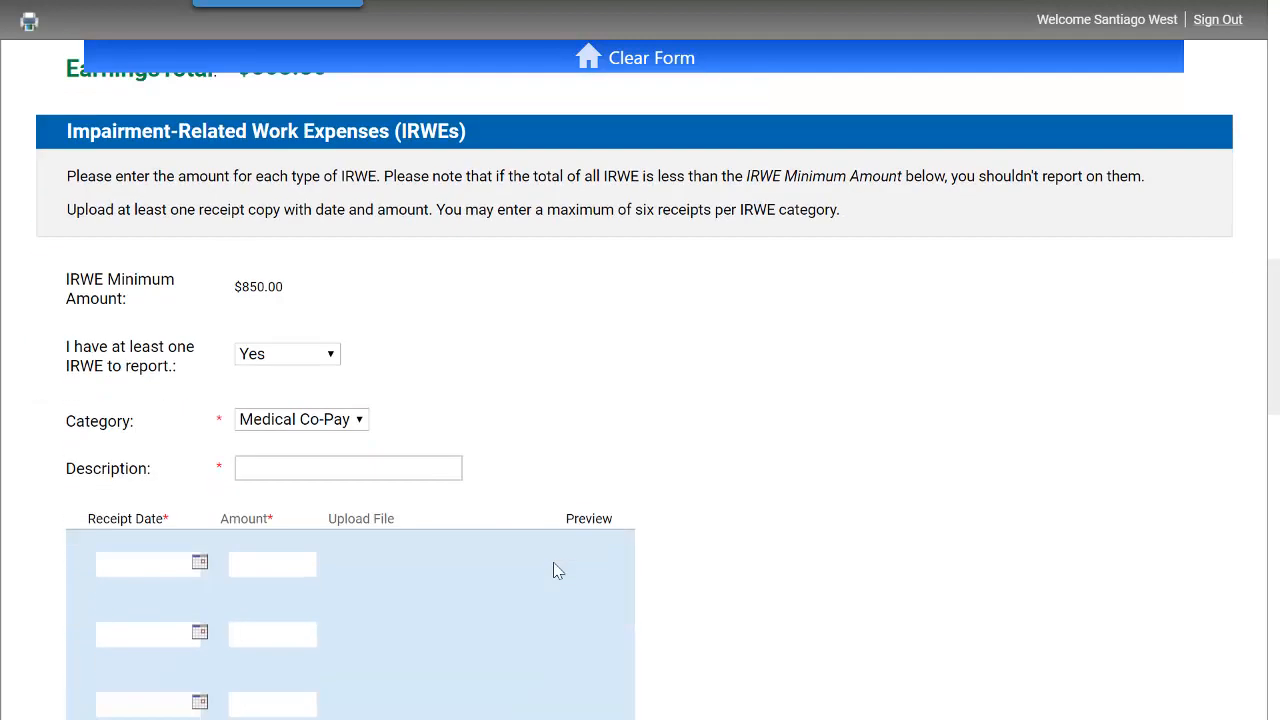
scroll(557, 571, down, 1)
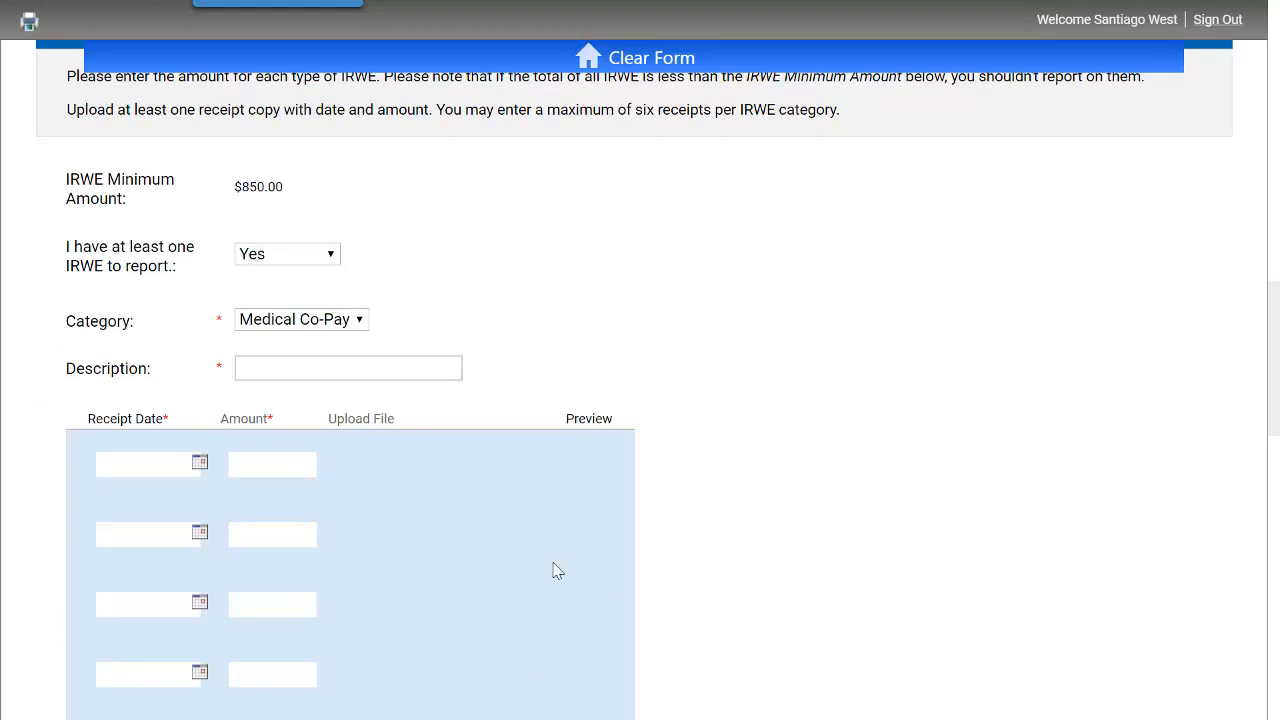
click(313, 360)
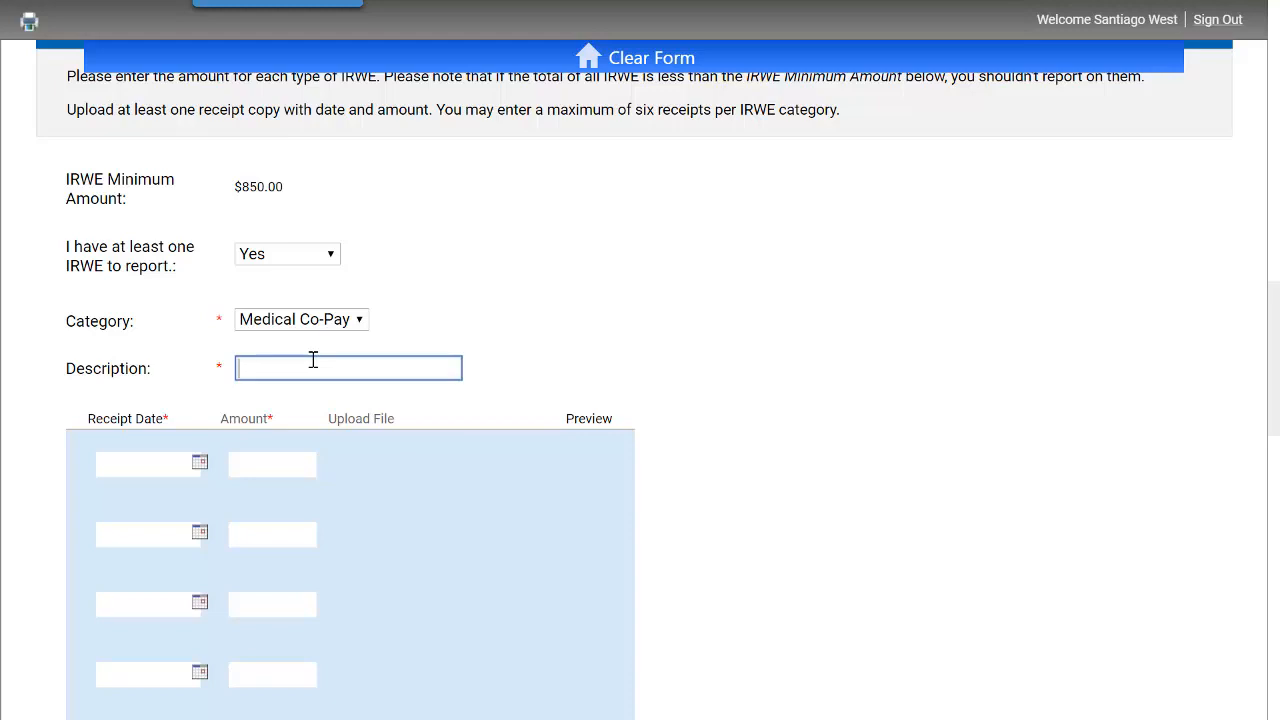
text(Treatment for PTSD - Dr Irwin)
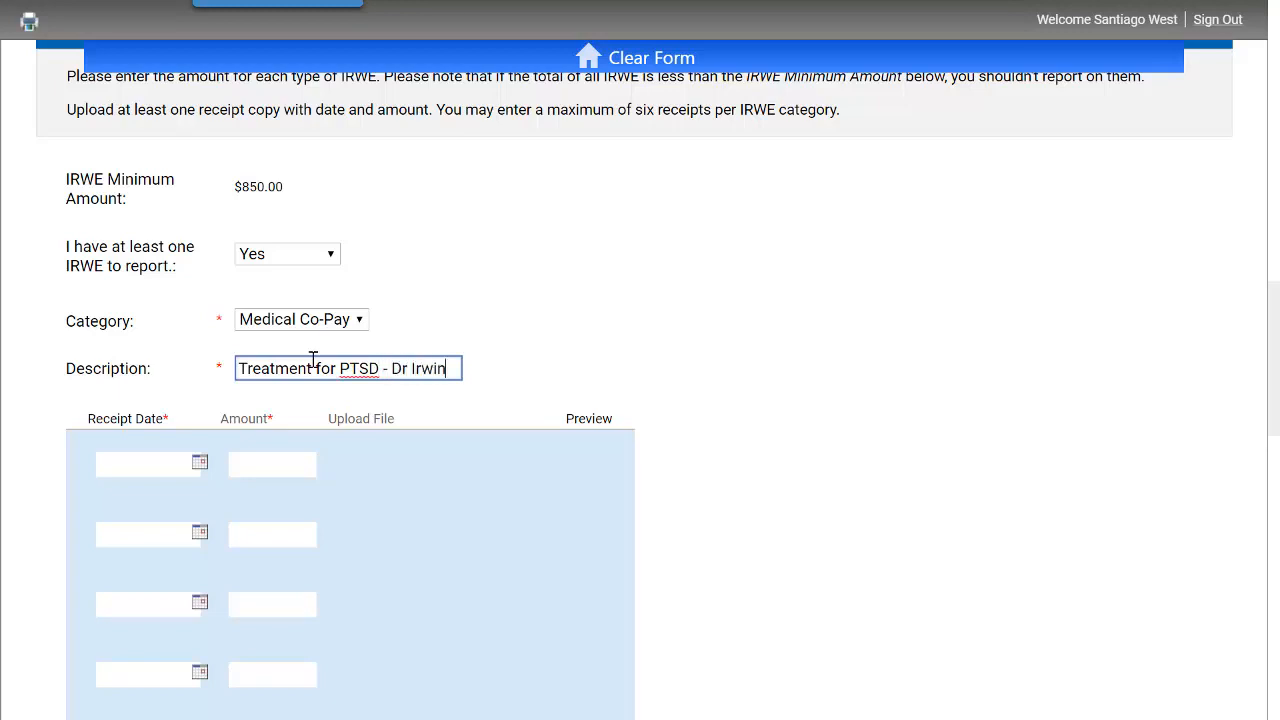
- Set the first receipt date to January 18, 2018 and enter a receipt amount of 898.96
click(200, 463)
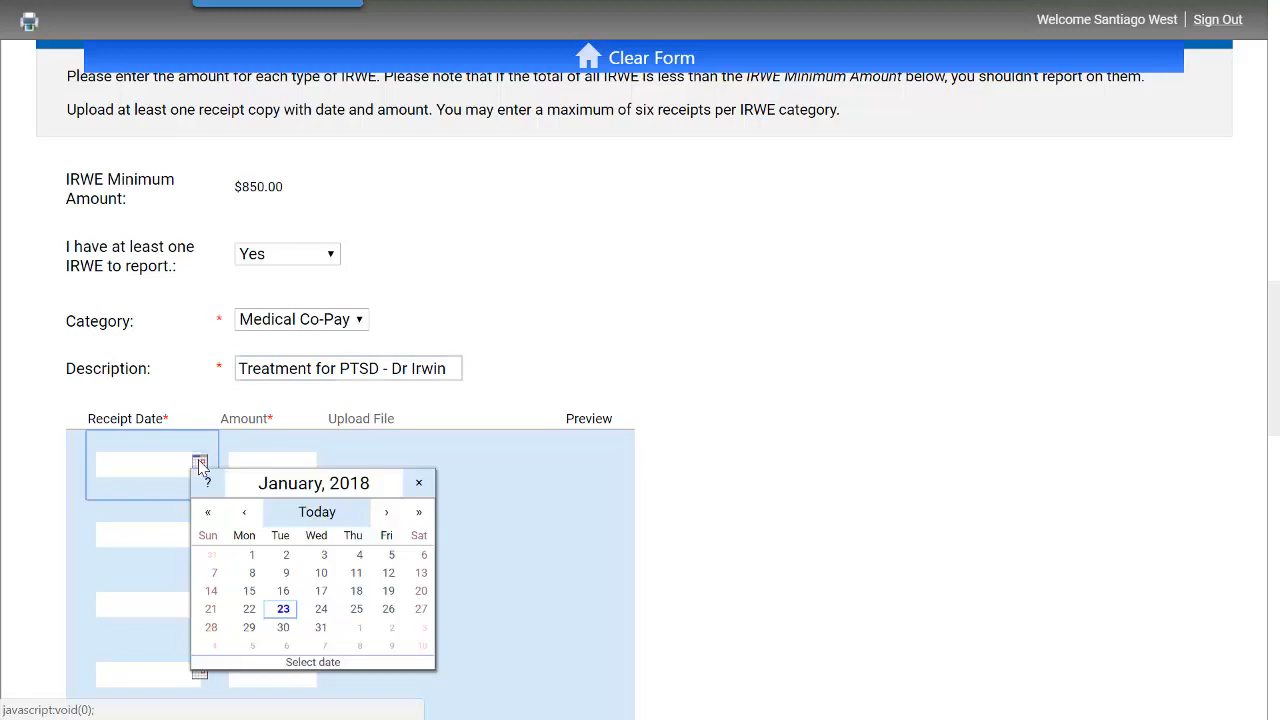
click(356, 591)
click(273, 461)
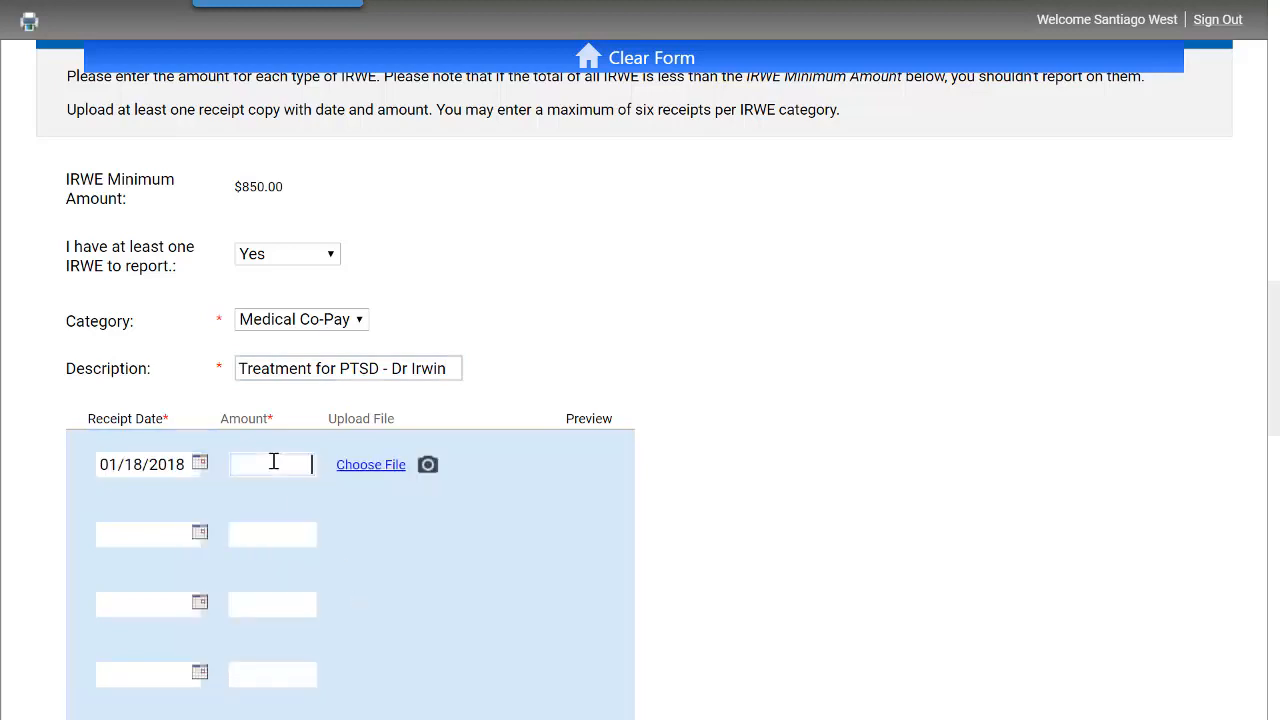
text(898.96)
- Upload the file Dr Irwin Receipt JAN 2018 as the receipt copy for the first IRWE entry
click(370, 465)
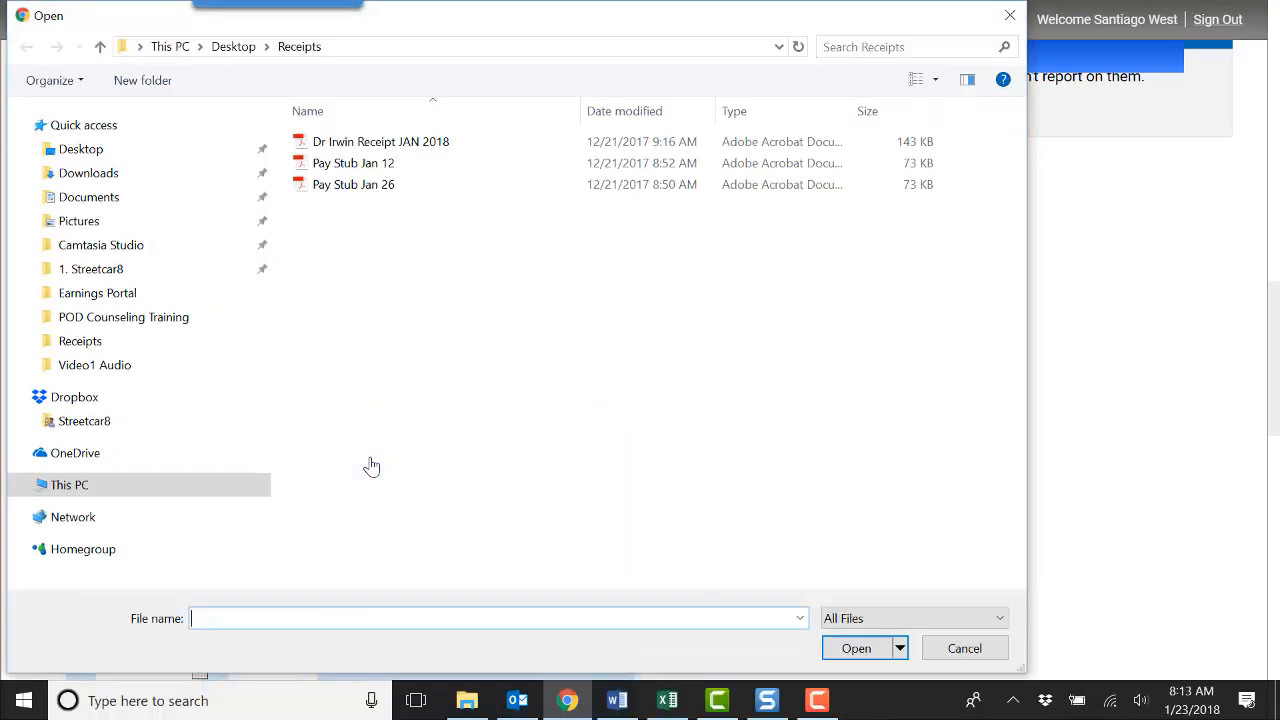
click(366, 143)
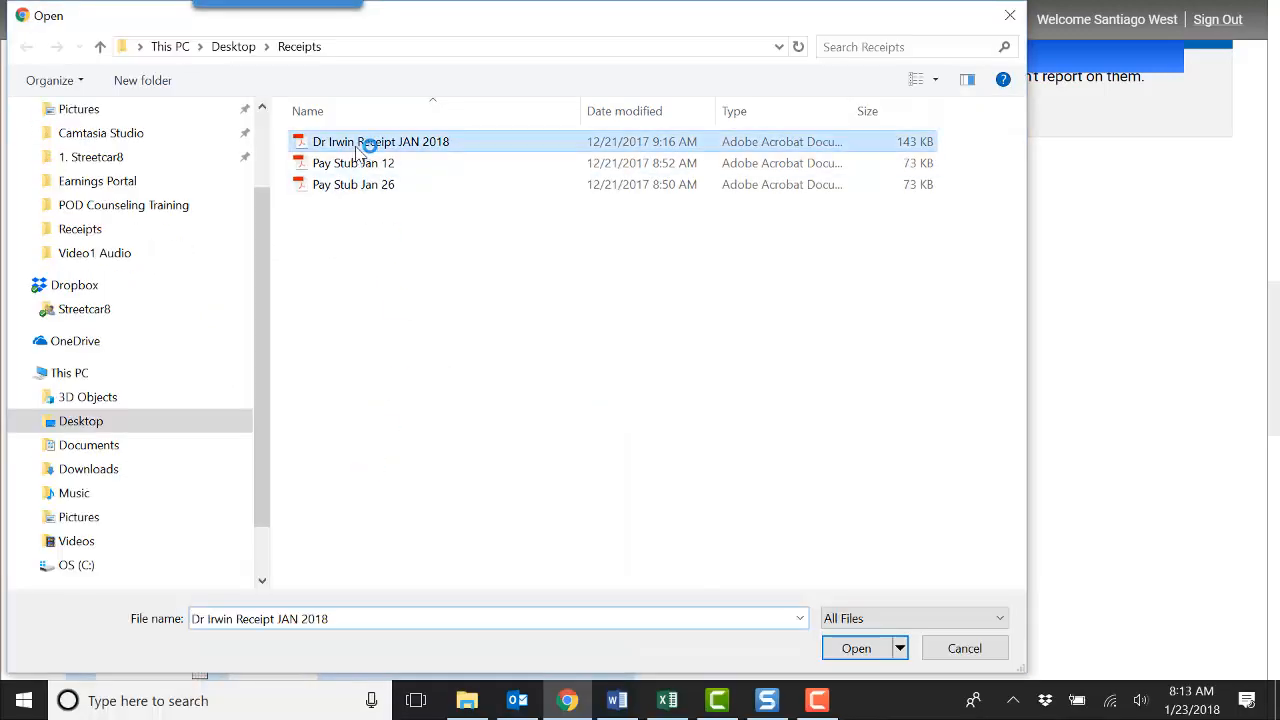
click(856, 648)
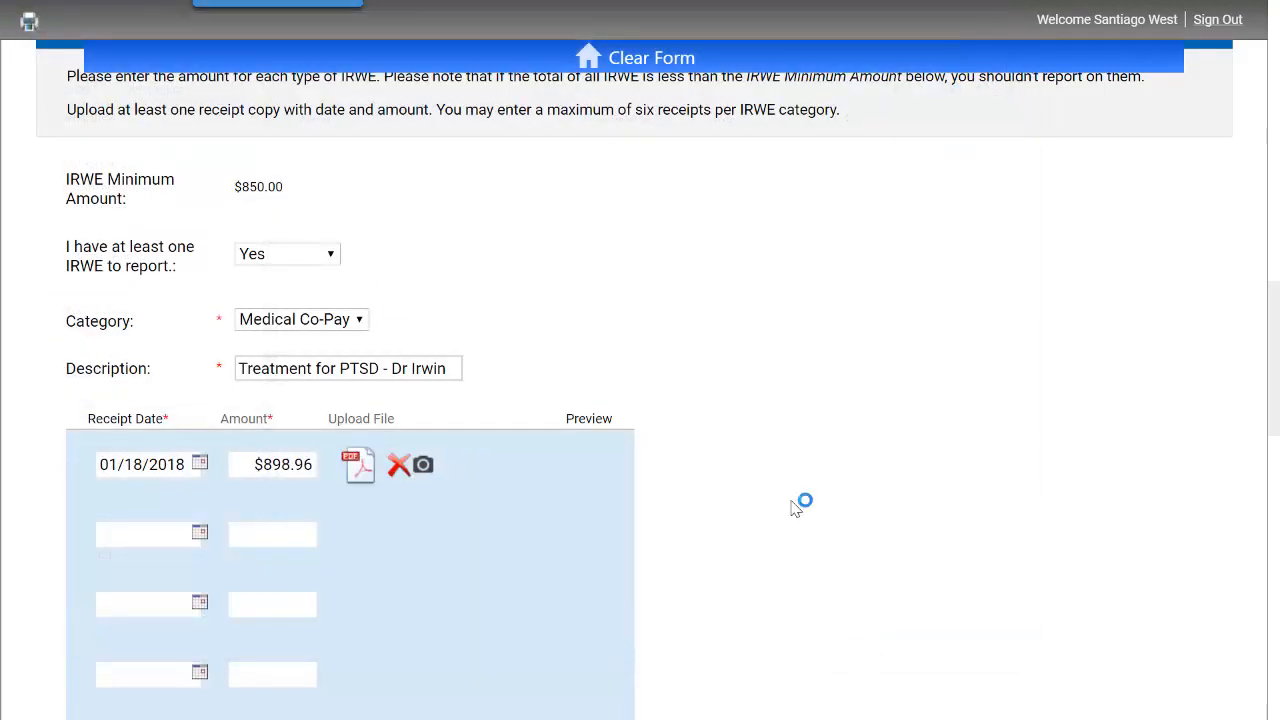
scroll(897, 530, down, 3)
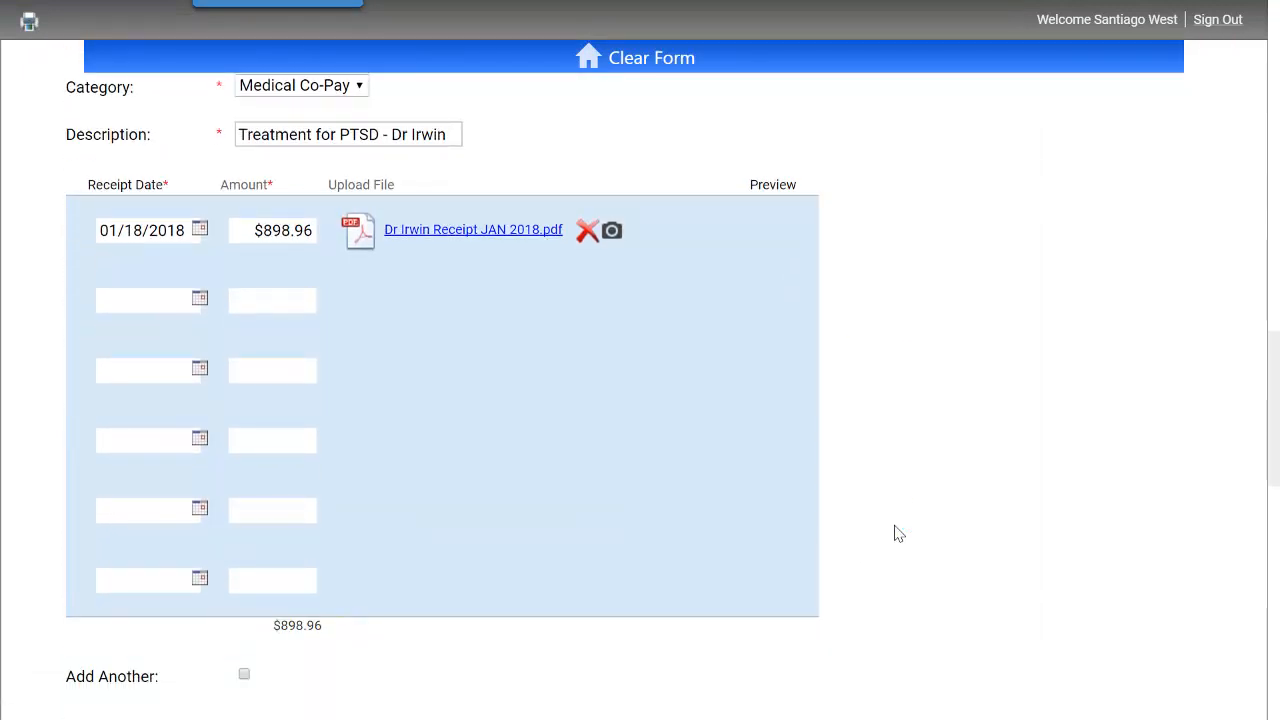
scroll(895, 532, down, 1)
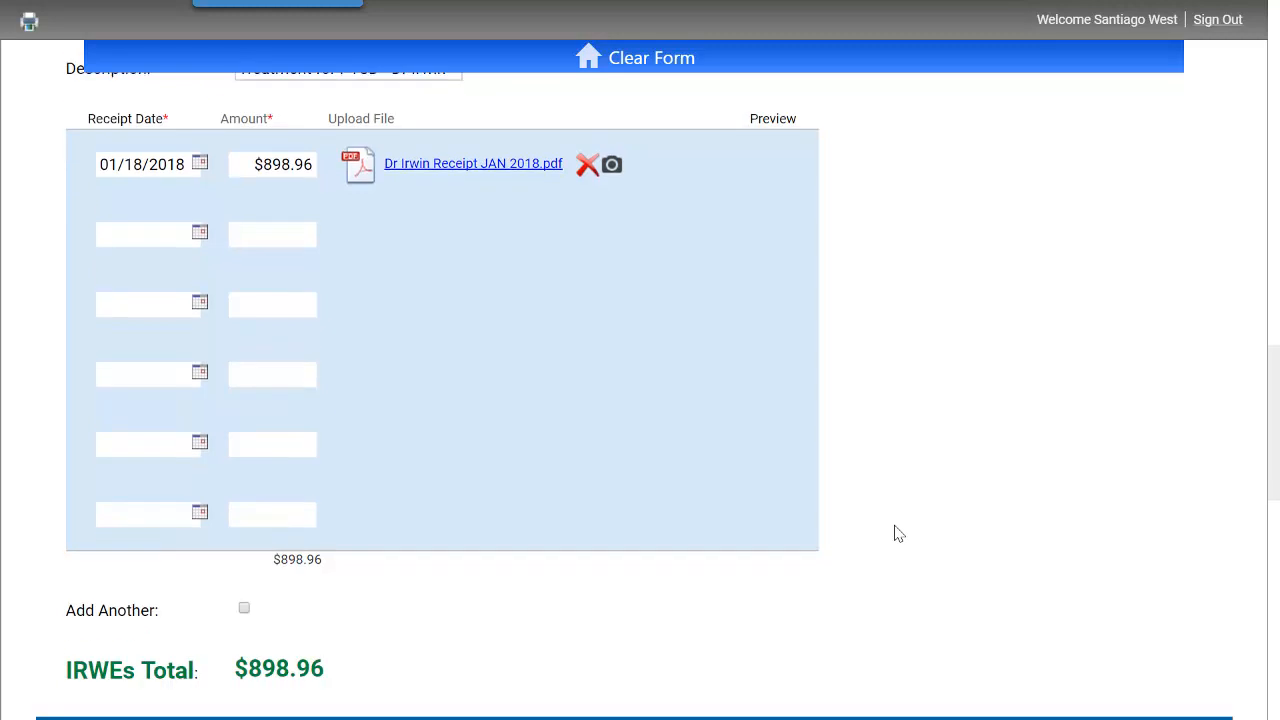
click(244, 608)
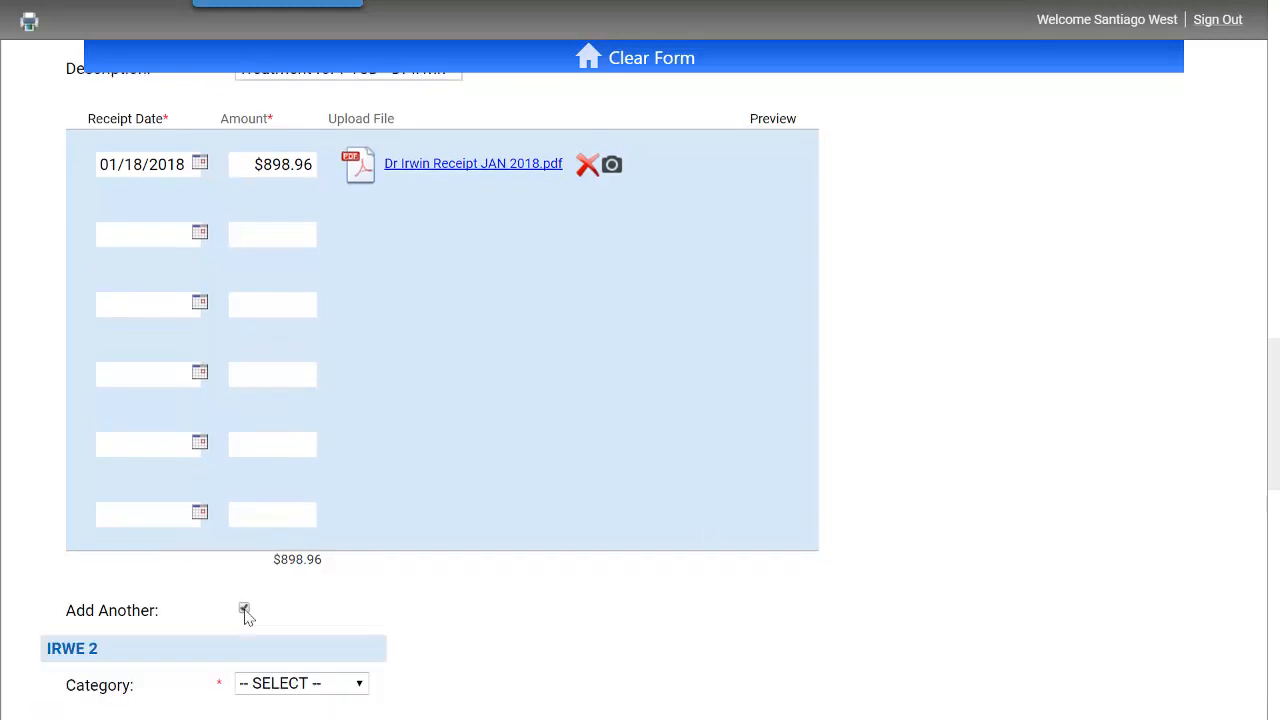
scroll(419, 598, down, 3)
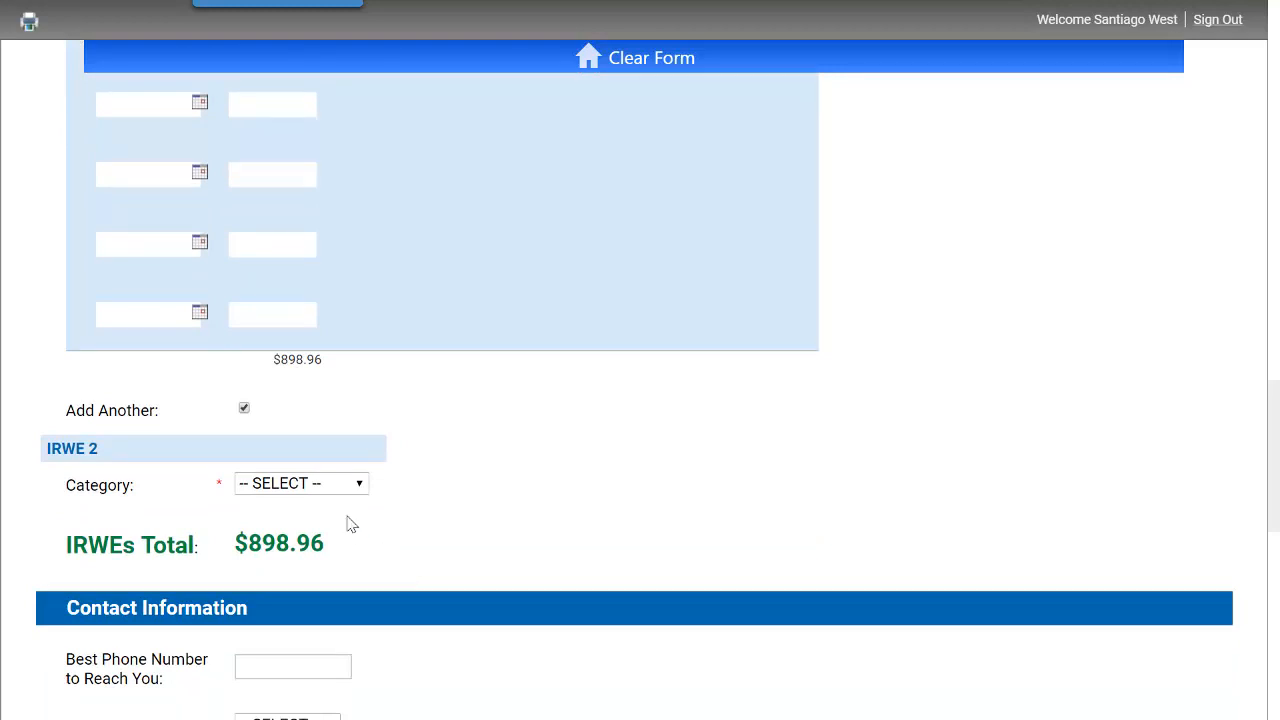
click(244, 410)
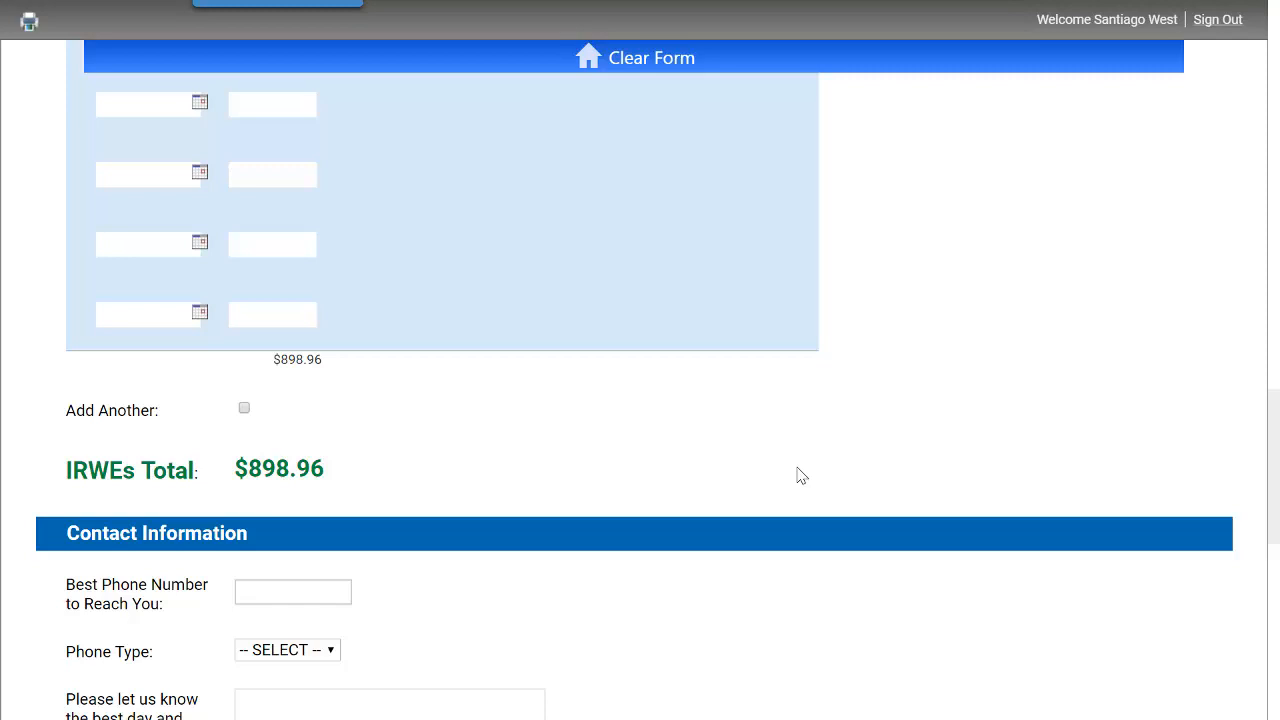
- Enter the best contact phone number and set the phone type to Cell
scroll(801, 476, down, 2)
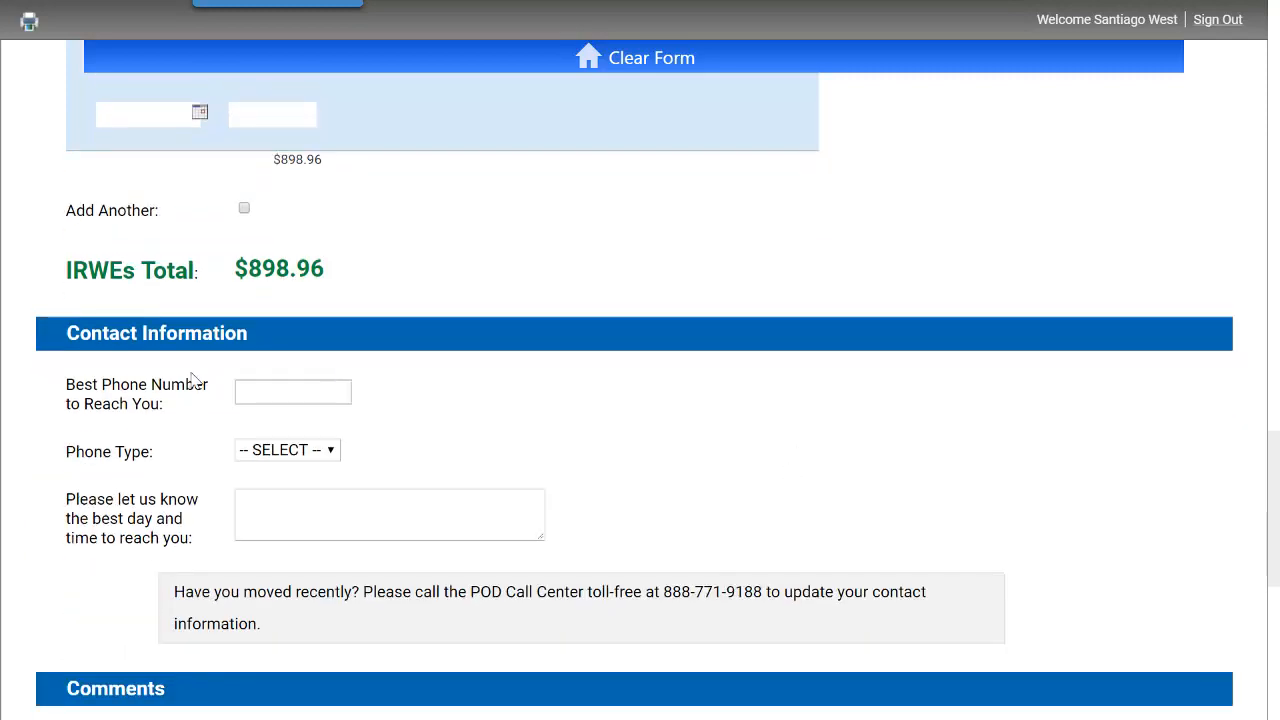
click(250, 393)
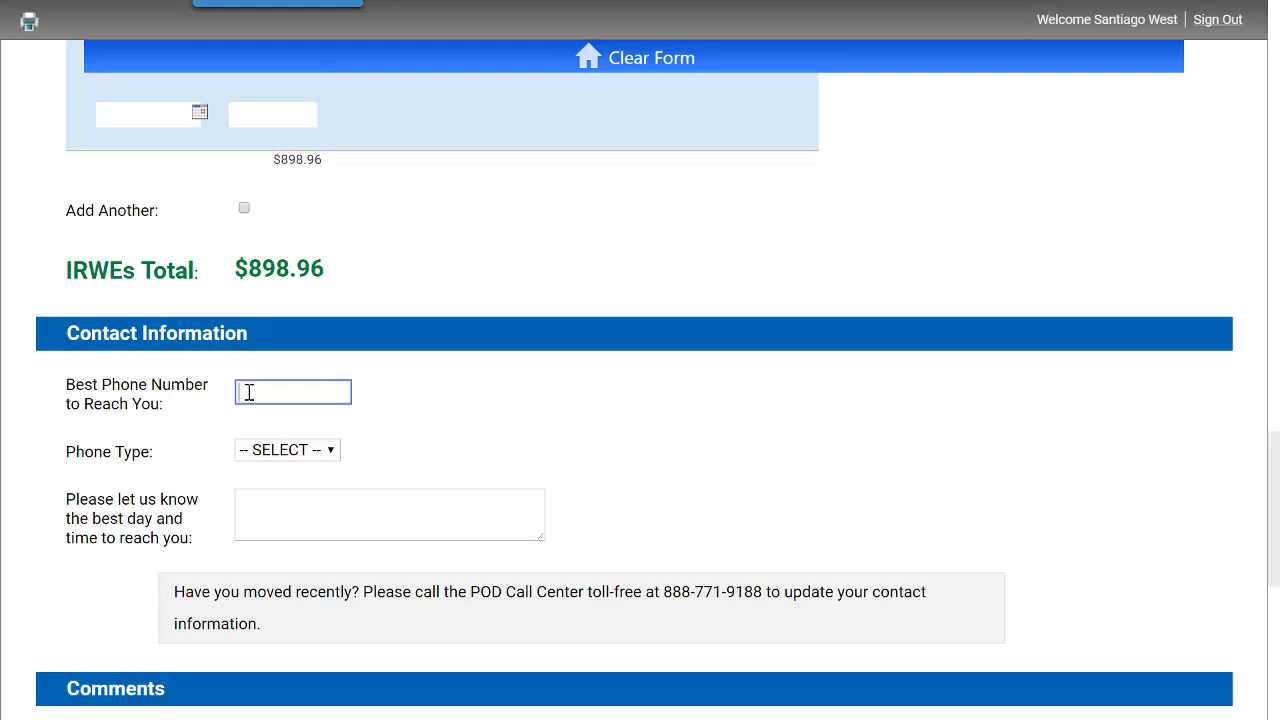
click(309, 452)
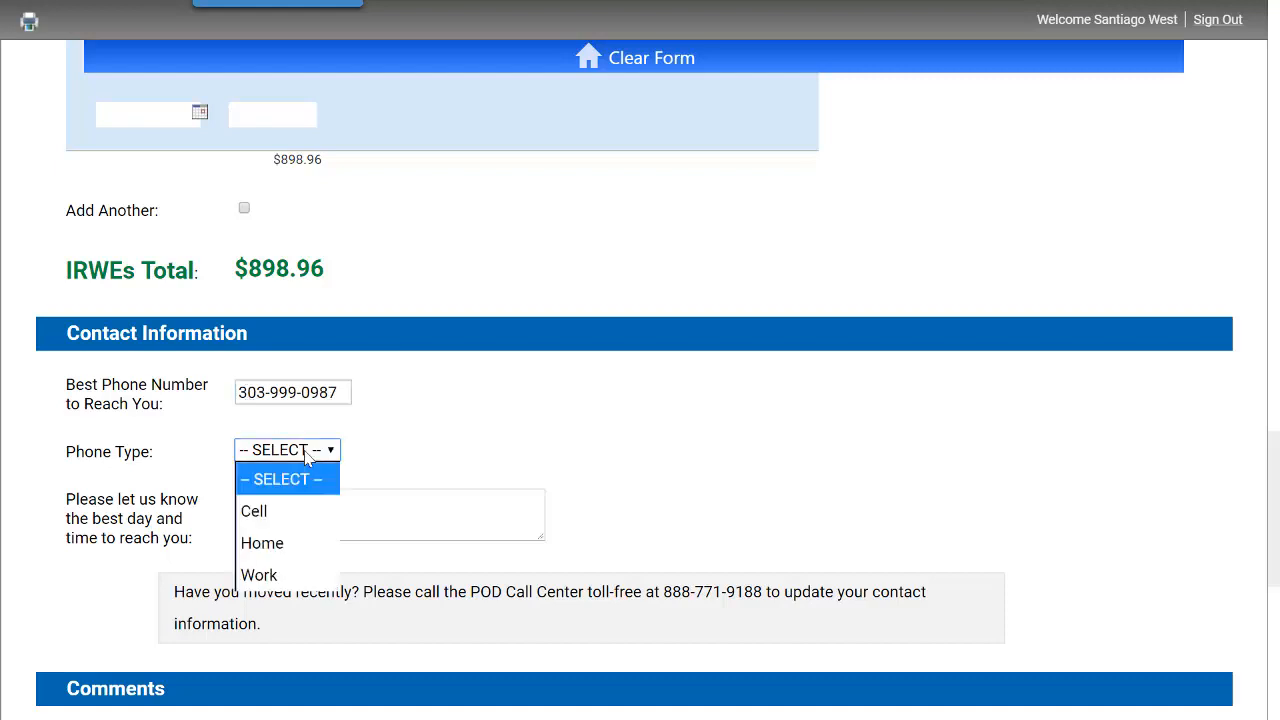
click(306, 513)
- Enter the best day and time to reach you as "Tuesdays and Thursdays after 4pm"
click(314, 511)
text(Tuesdays and )
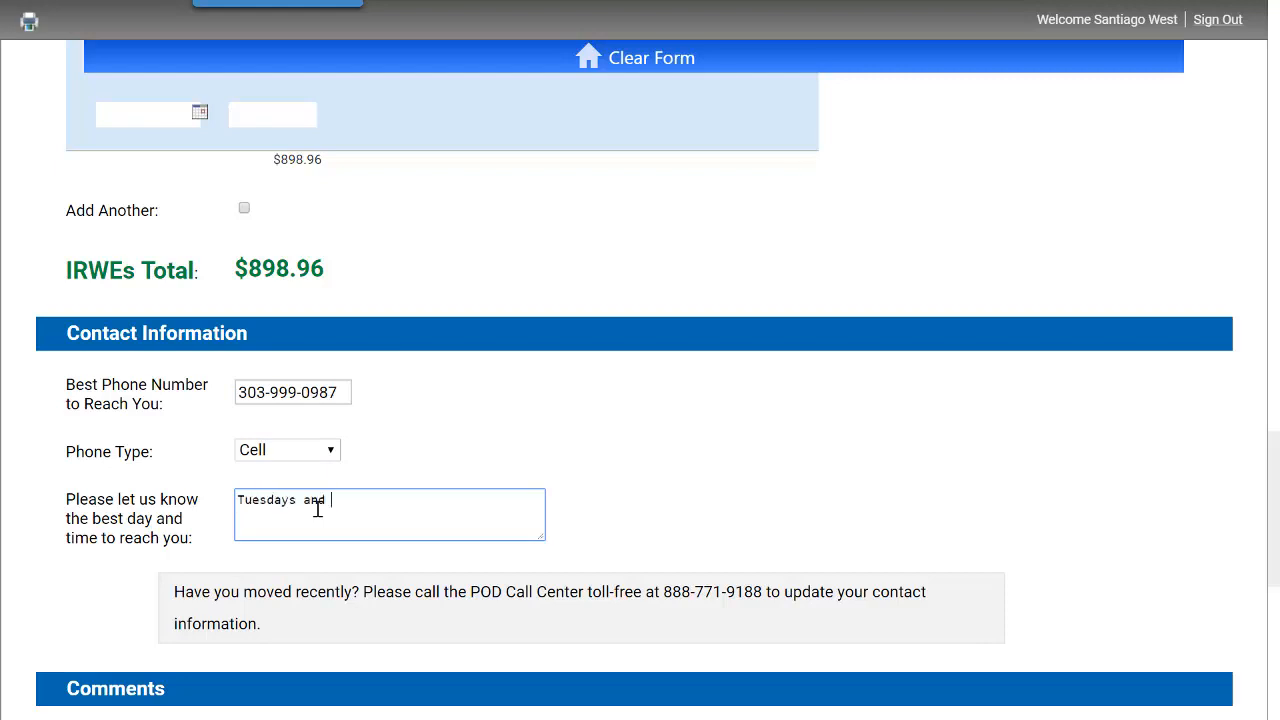
text(Thursdays after 4pm)
click(838, 543)
- Add the comment "Receipt for IRWE has information about procedure for PTSD" and submit the earnings report
scroll(838, 543, down, 2)
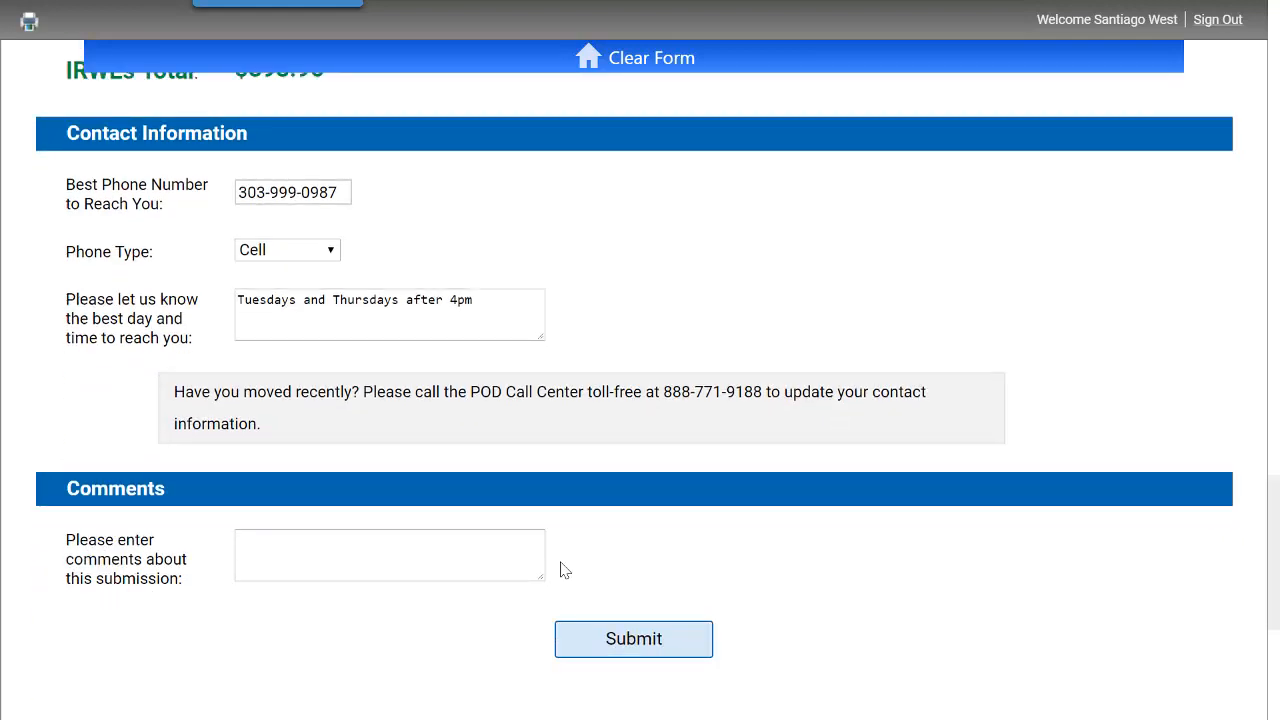
click(504, 561)
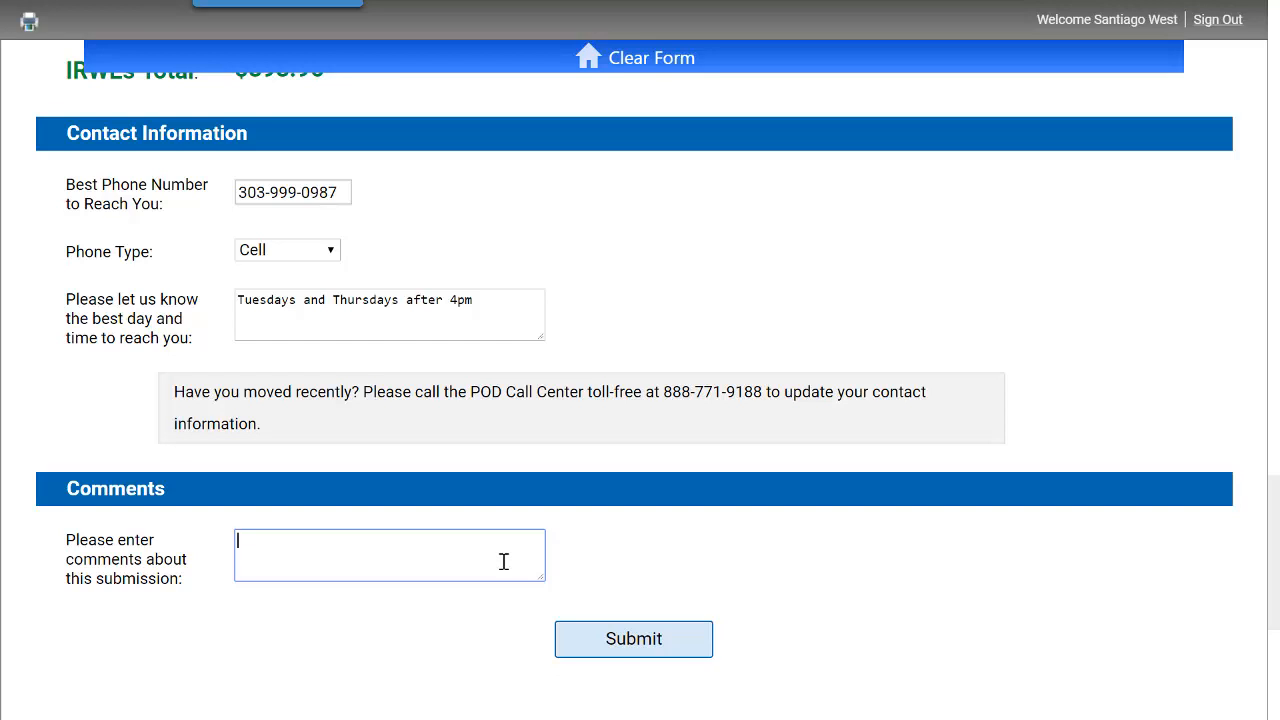
text(Receipt for IRWE has inform)
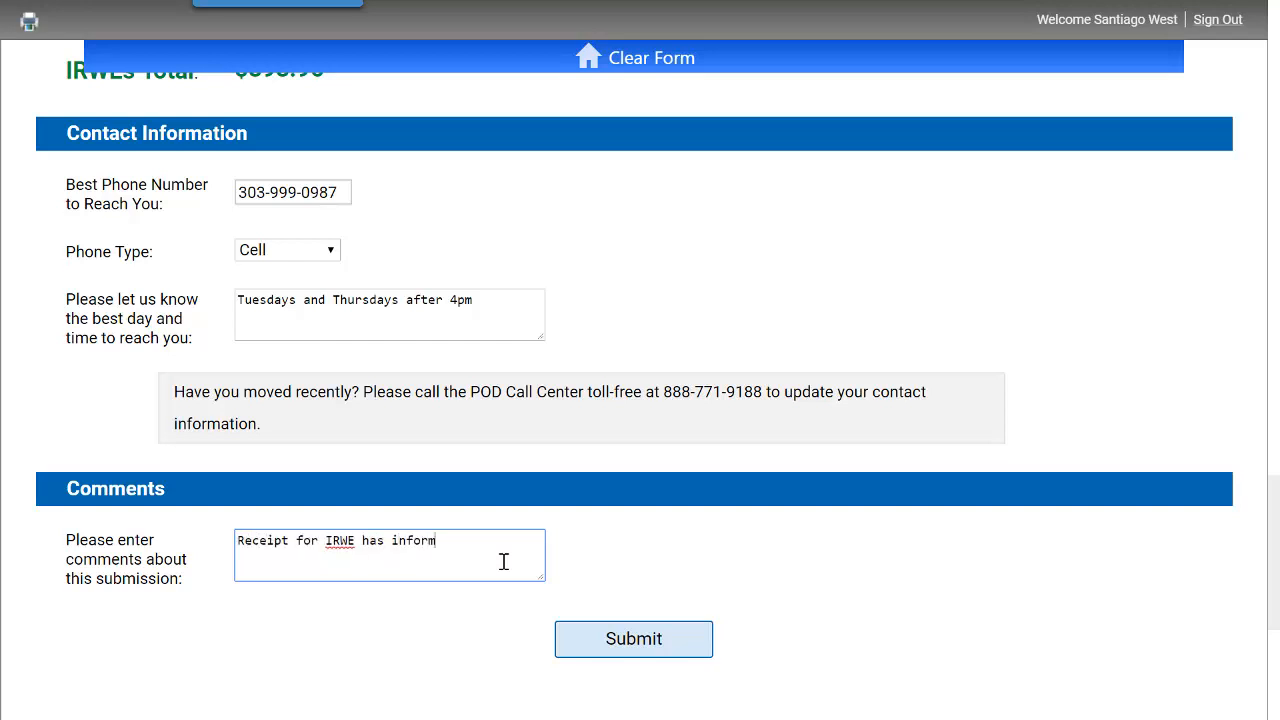
text(ation about procedure for )
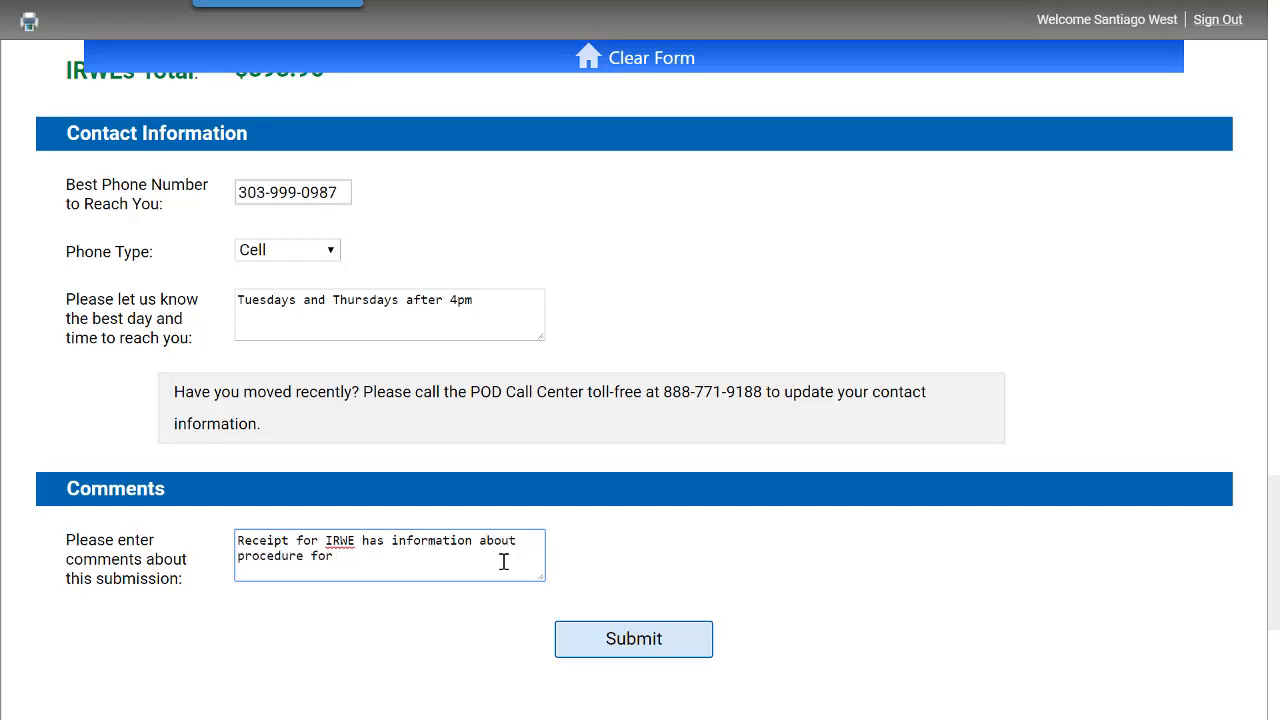
text(PTSD)
click(630, 640)
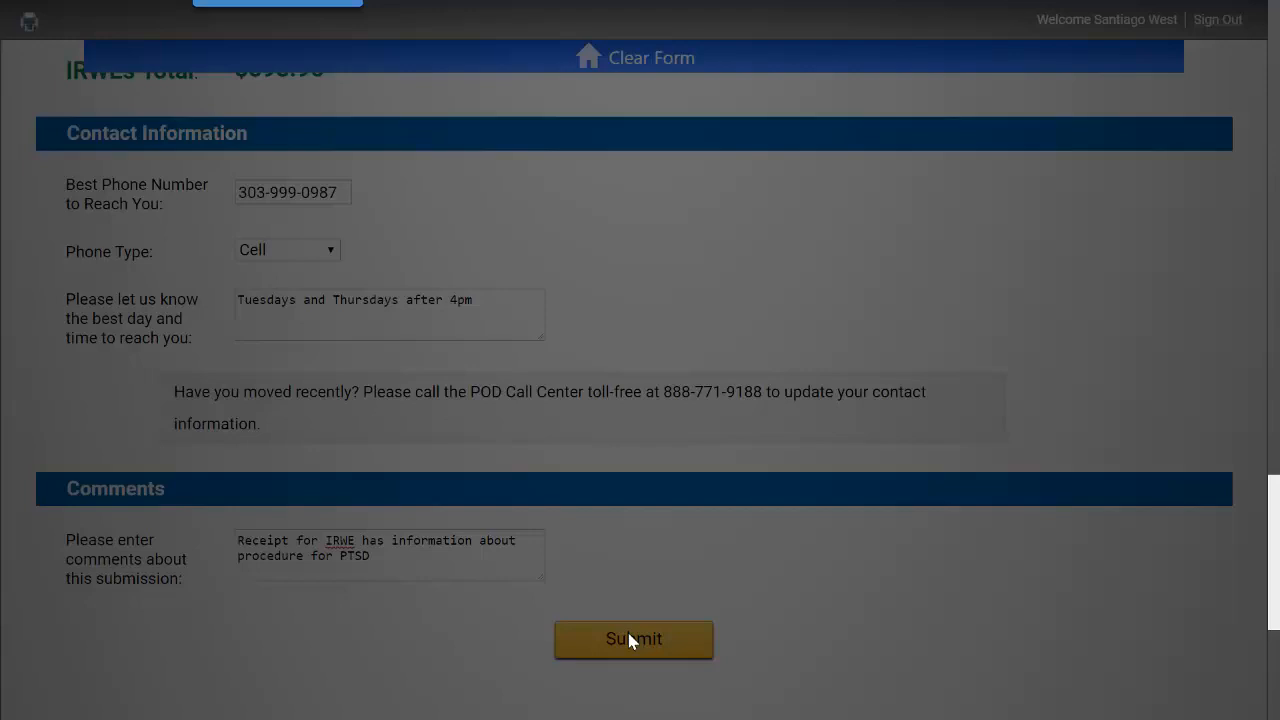
click(630, 640)
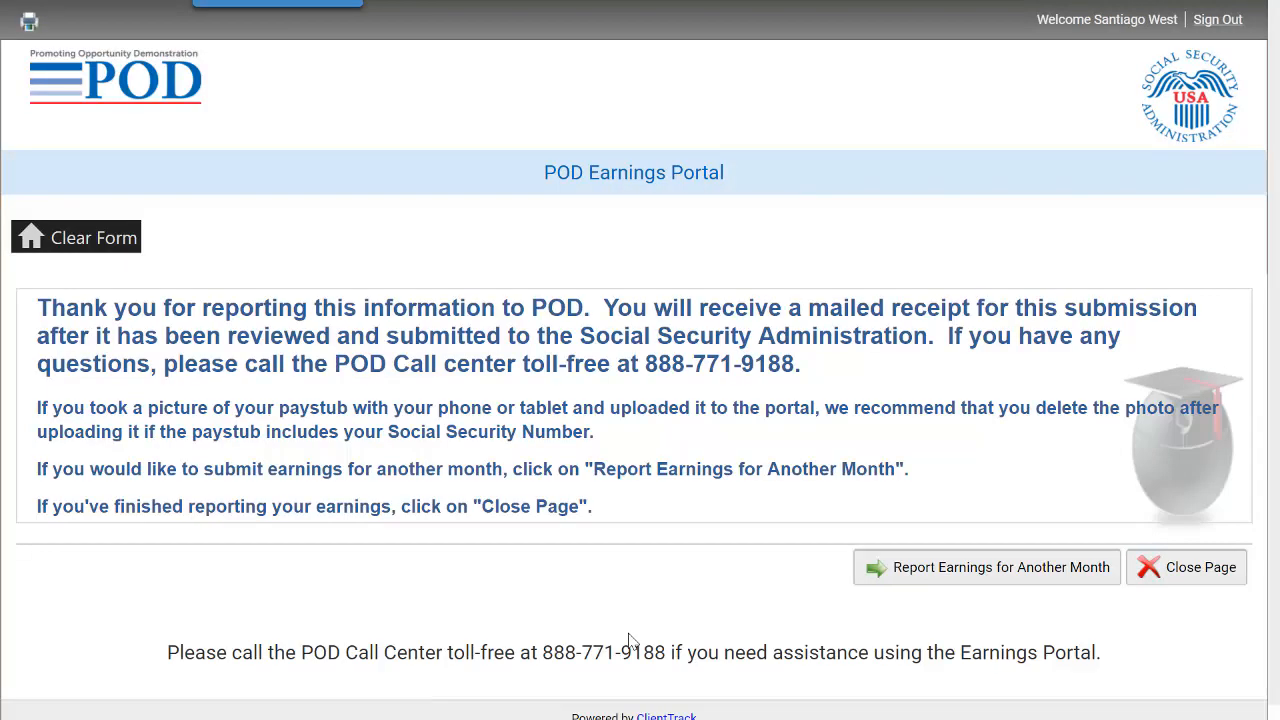